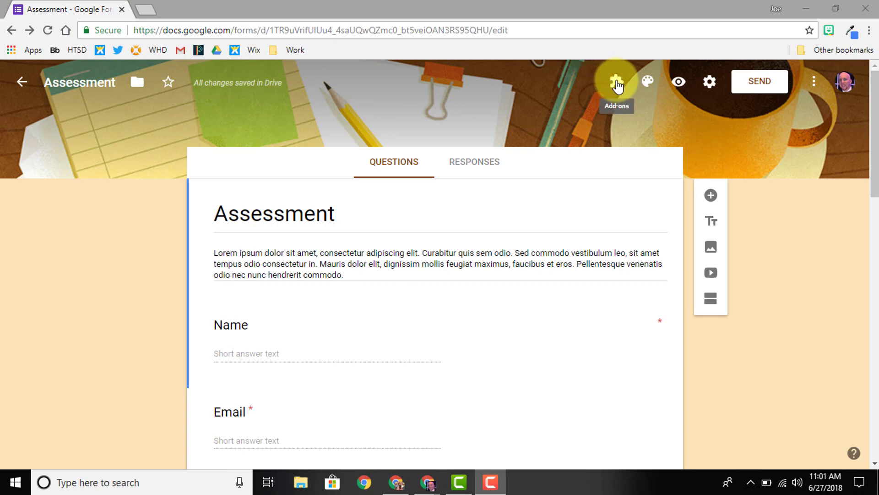
Change the form's theme color to the medium blue swatch.
{"action": "left_click", "coordinate": [647, 83]}
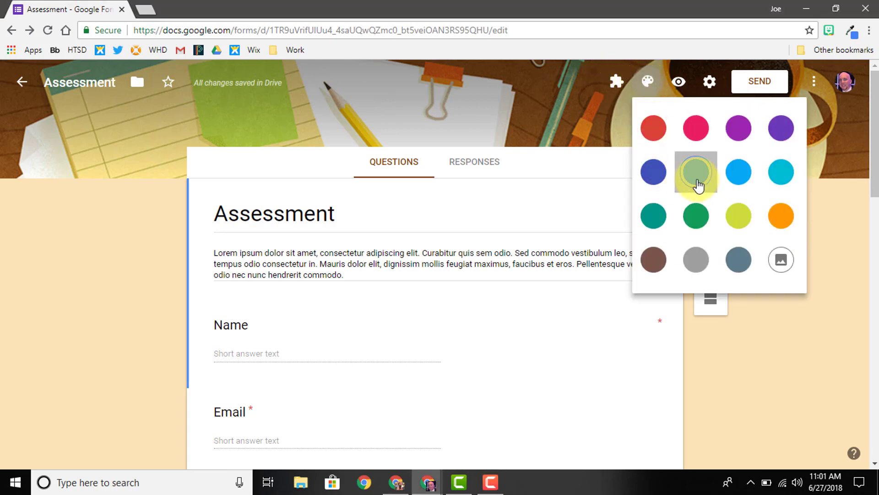
{"action": "left_click", "coordinate": [695, 176]}
{"action": "left_click", "coordinate": [647, 85]}
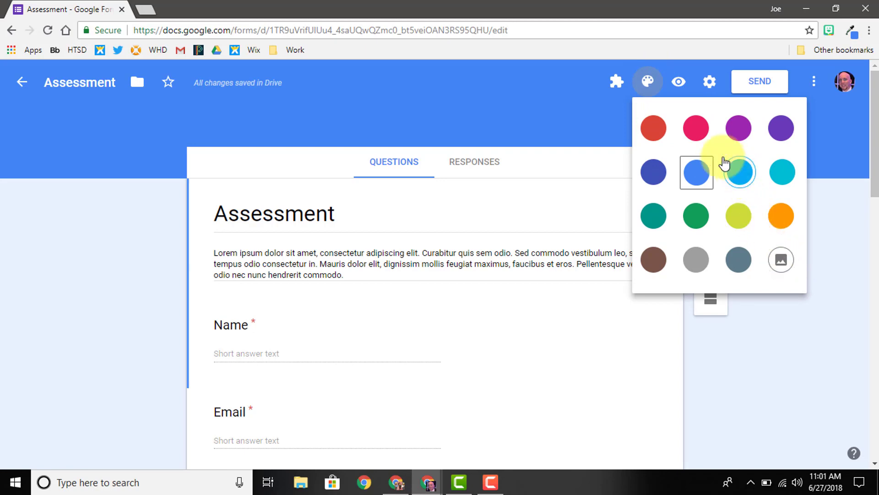
{"action": "left_click", "coordinate": [674, 65]}
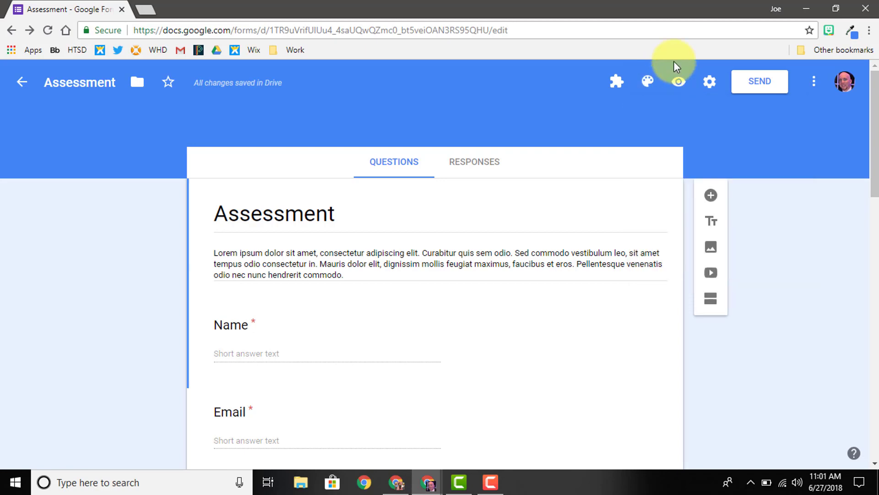
Preview the Assessment form as respondents see it, look through its questions, and close the preview.
{"action": "left_click", "coordinate": [677, 86]}
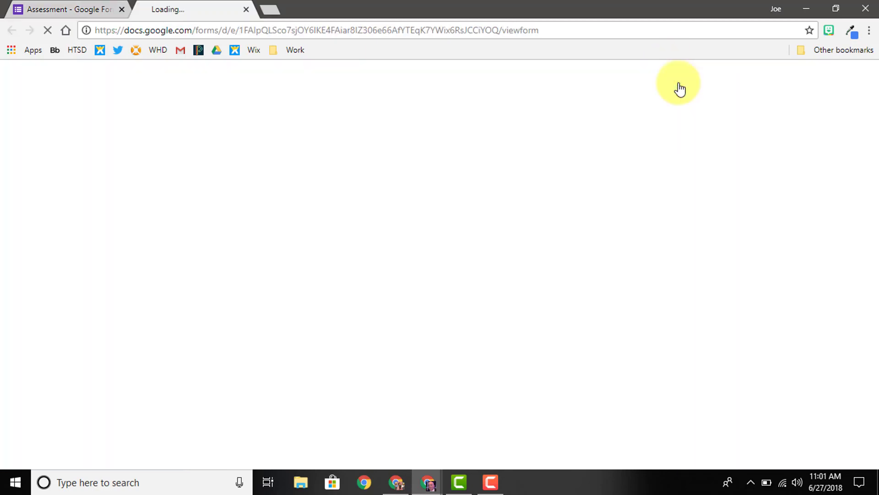
{"action": "scroll", "coordinate": [320, 161], "scroll_direction": "down", "scroll_amount": 8}
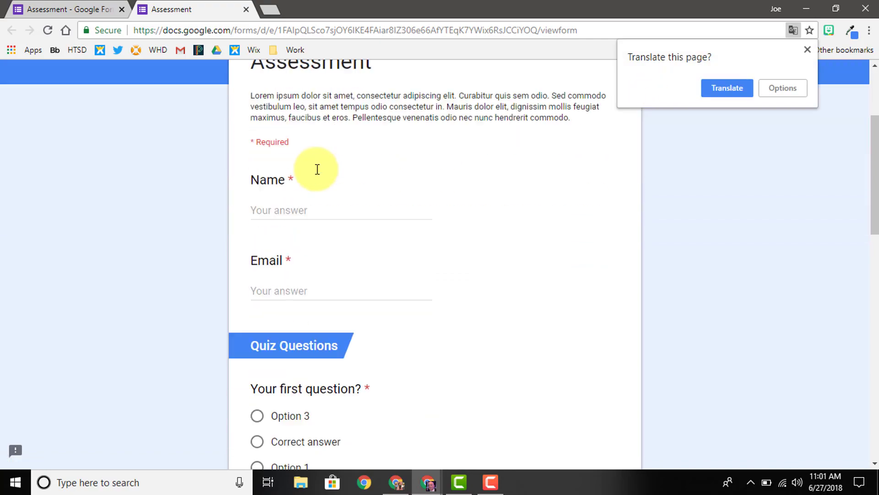
{"action": "scroll", "coordinate": [320, 179], "scroll_direction": "down", "scroll_amount": 6}
{"action": "scroll", "coordinate": [320, 179], "scroll_direction": "up", "scroll_amount": 10}
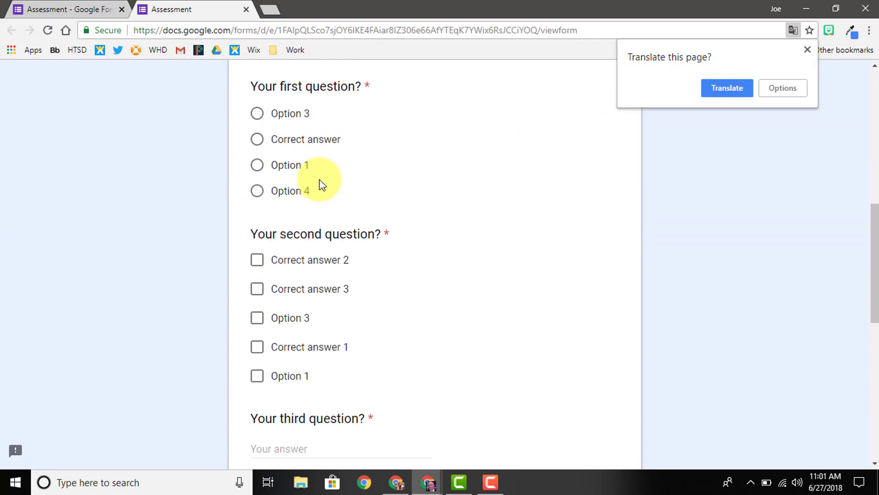
{"action": "scroll", "coordinate": [322, 178], "scroll_direction": "up", "scroll_amount": 4}
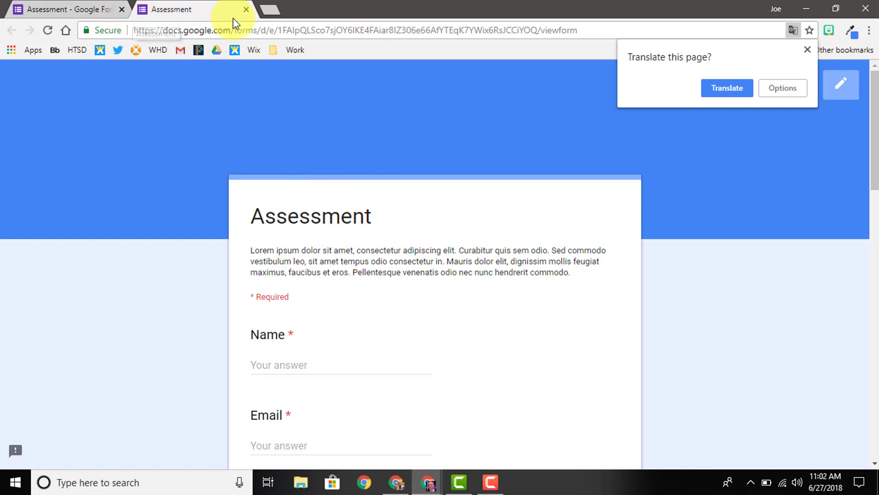
{"action": "left_click", "coordinate": [249, 11]}
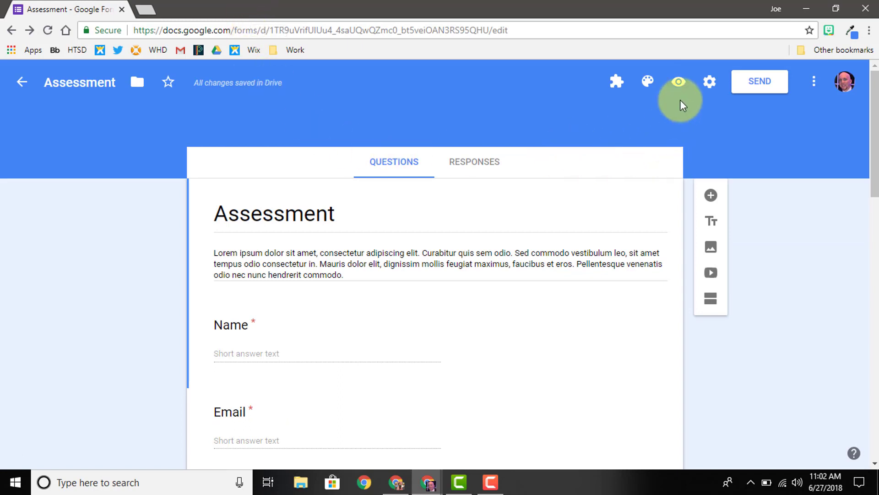
In the form's general settings, try collecting email addresses and restricting access to Hamilton Township School District users.
{"action": "left_click", "coordinate": [713, 84]}
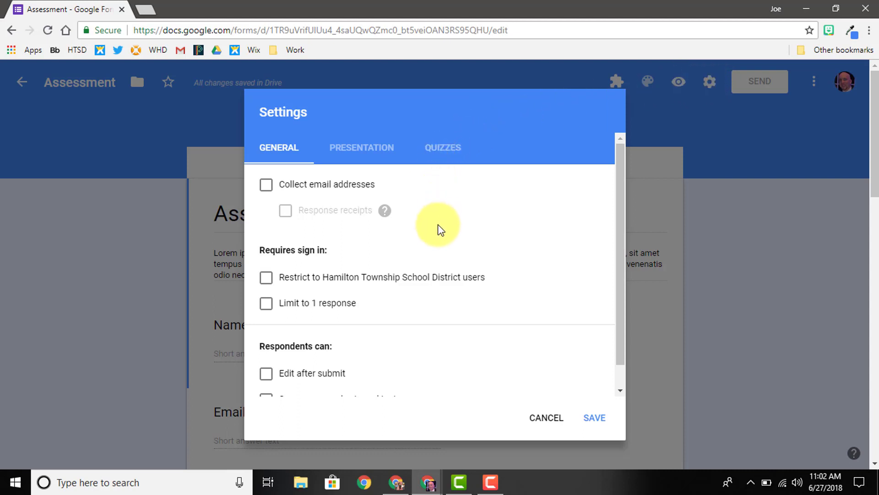
{"action": "left_click", "coordinate": [267, 186]}
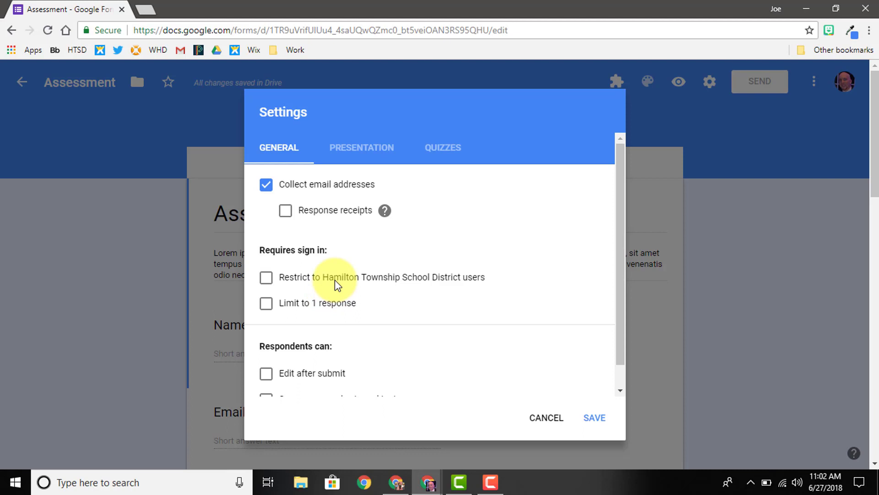
{"action": "left_click", "coordinate": [266, 277]}
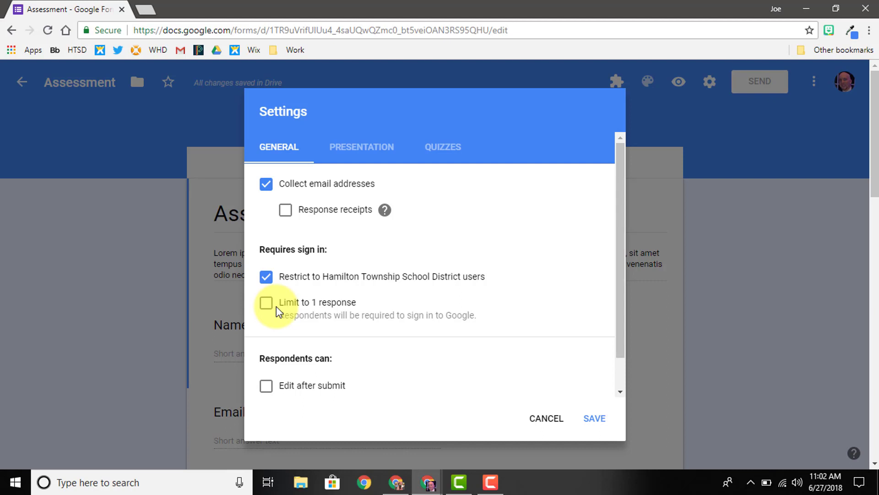
Review the presentation settings, try making the form a quiz, and discard all the settings changes.
{"action": "left_click", "coordinate": [379, 150]}
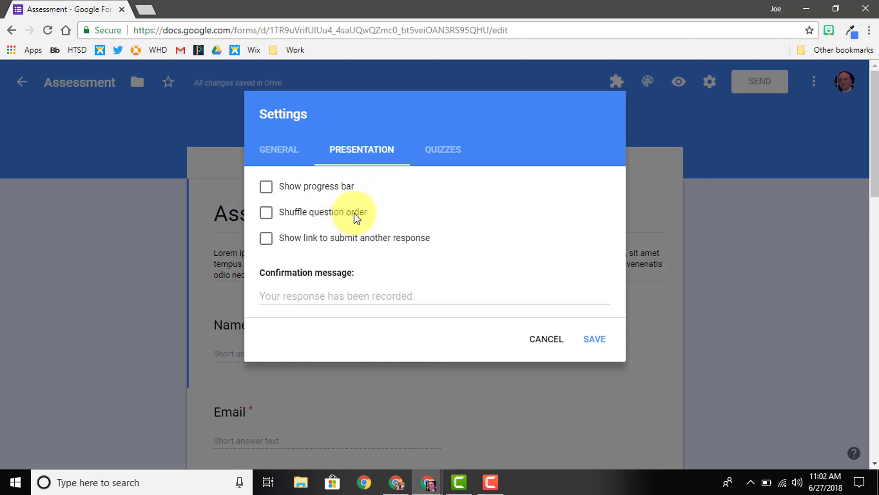
{"action": "left_click", "coordinate": [443, 151]}
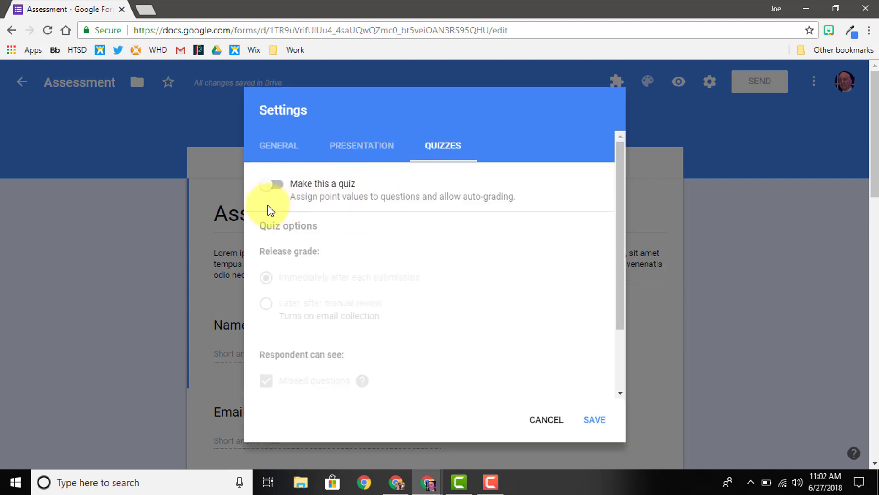
{"action": "left_click", "coordinate": [269, 189]}
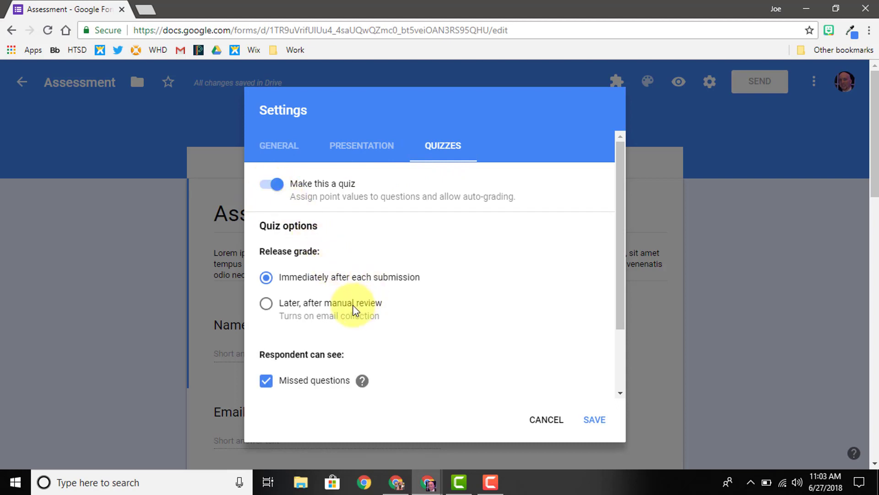
{"action": "scroll", "coordinate": [352, 304], "scroll_direction": "down", "scroll_amount": 2}
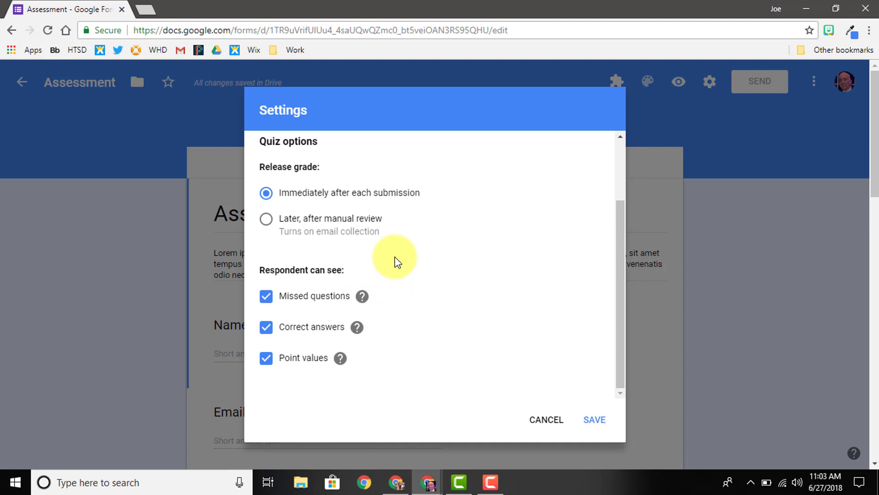
{"action": "scroll", "coordinate": [395, 262], "scroll_direction": "up", "scroll_amount": 2}
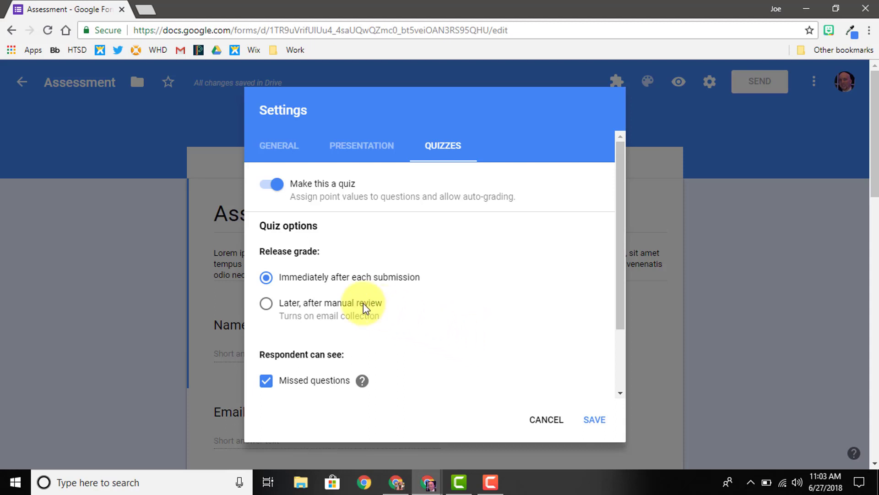
{"action": "left_click", "coordinate": [548, 421]}
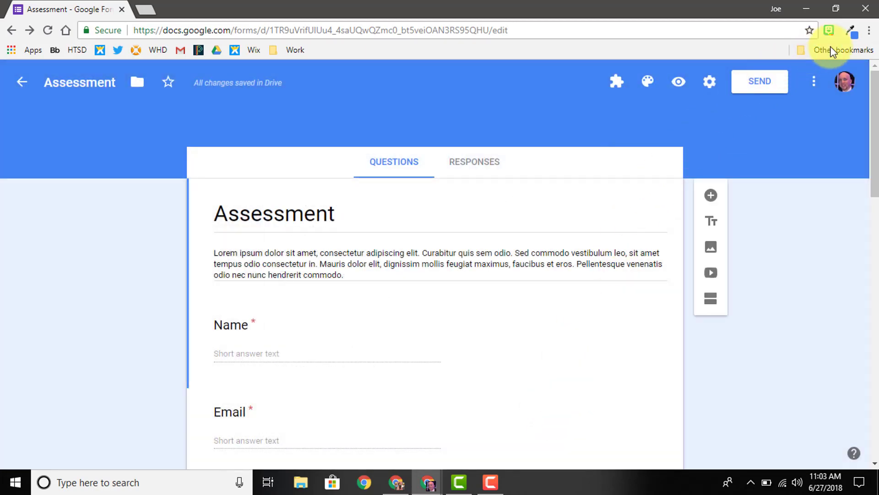
Review the default settings for new forms and questions in the preferences, and leave without saving.
{"action": "left_click", "coordinate": [815, 87]}
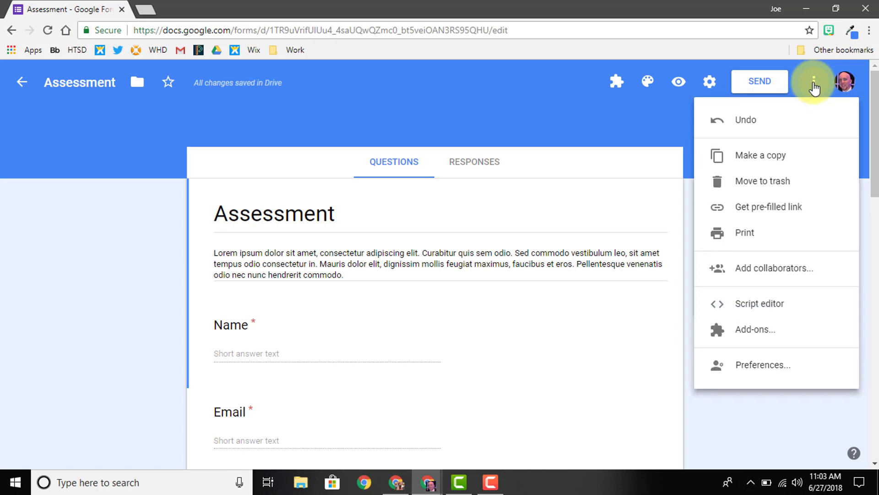
{"action": "left_click", "coordinate": [781, 363]}
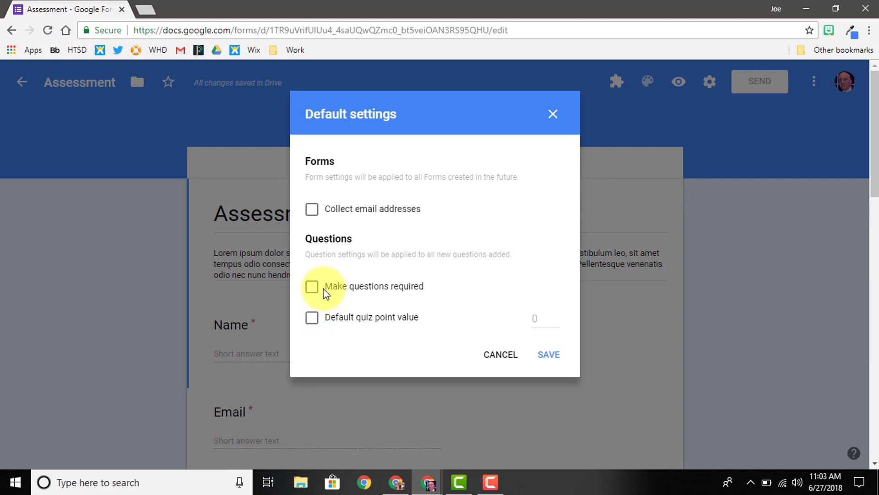
{"action": "left_click", "coordinate": [502, 355]}
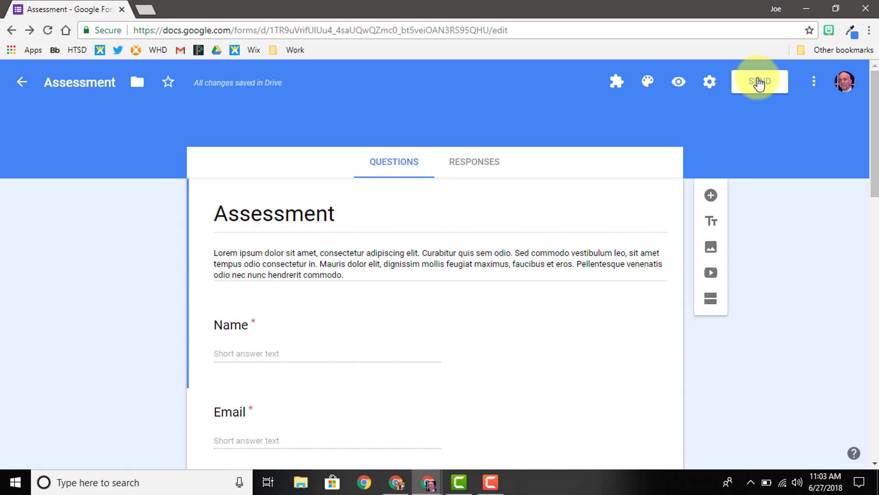
Review the email, link and embed HTML options for sending the form, and close the dialog without sending.
{"action": "left_click", "coordinate": [759, 84]}
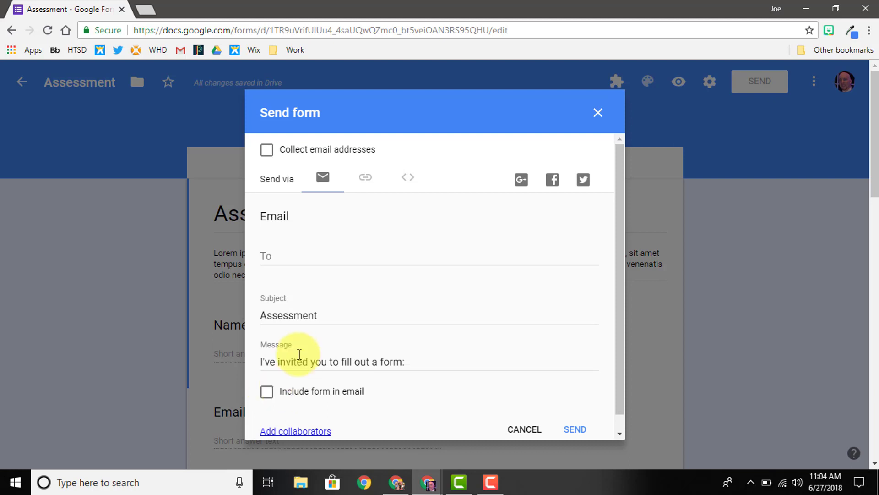
{"action": "left_click", "coordinate": [361, 186]}
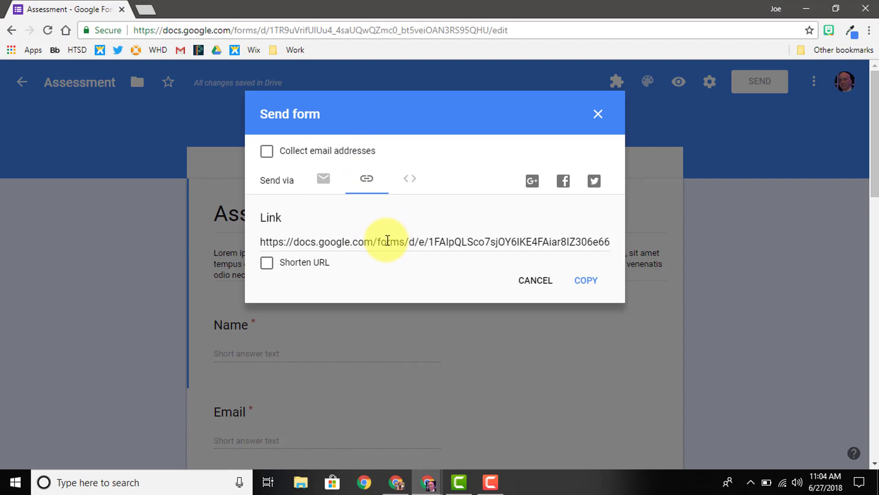
{"action": "left_click", "coordinate": [411, 180]}
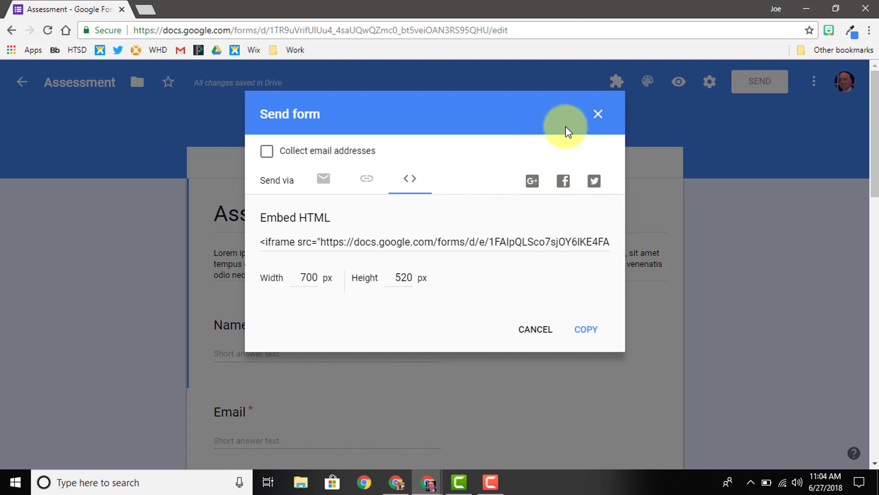
{"action": "left_click", "coordinate": [598, 115]}
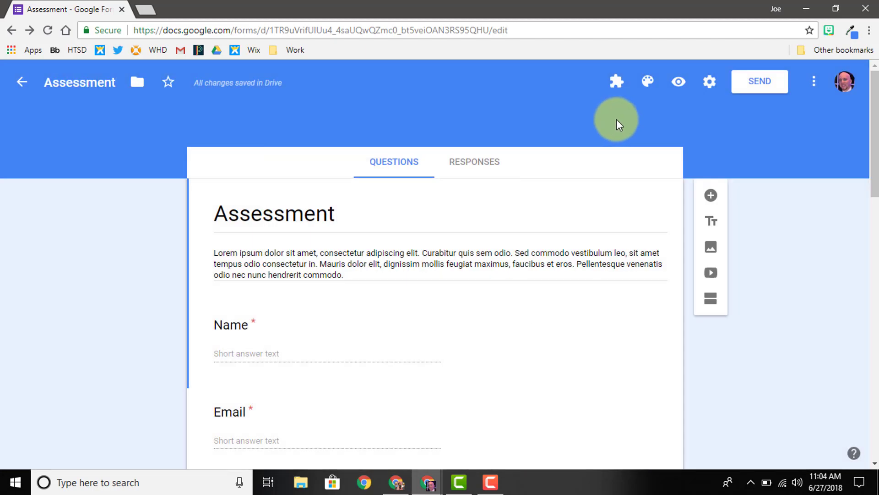
Check which collaborators have access in the form's sharing settings and close them.
{"action": "left_click", "coordinate": [817, 83]}
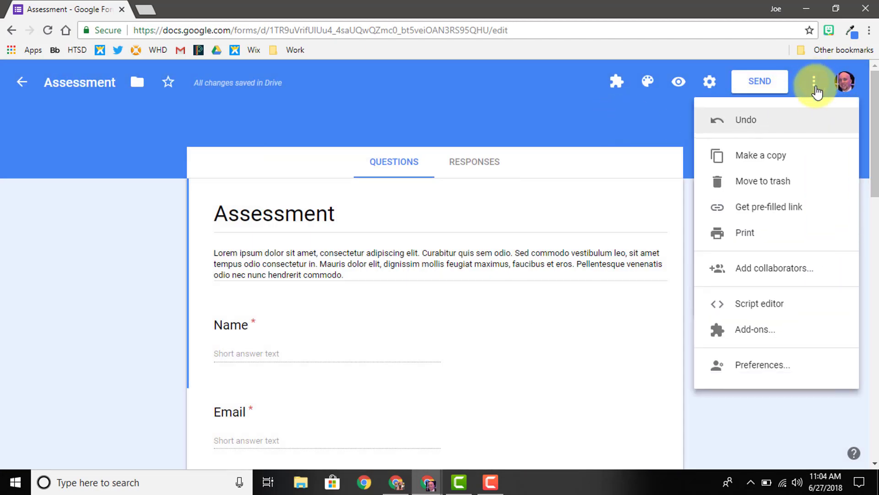
{"action": "left_click", "coordinate": [798, 272]}
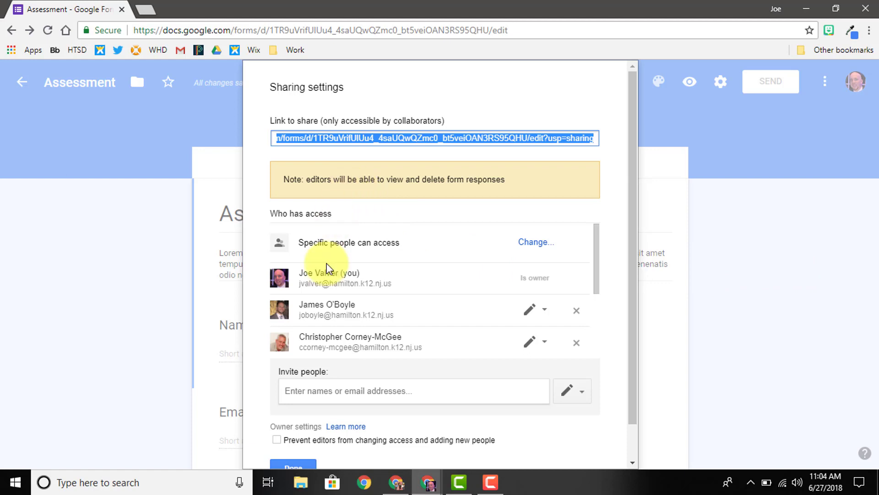
{"action": "left_click", "coordinate": [288, 463]}
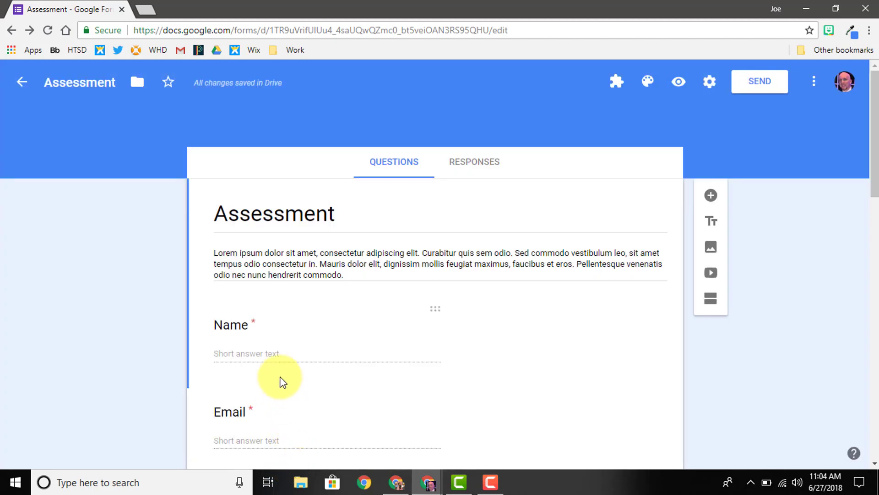
Examine the form's questions from beginning to end and compare the editing options of the Name and Email questions.
{"action": "scroll", "coordinate": [327, 298], "scroll_direction": "down", "scroll_amount": 1}
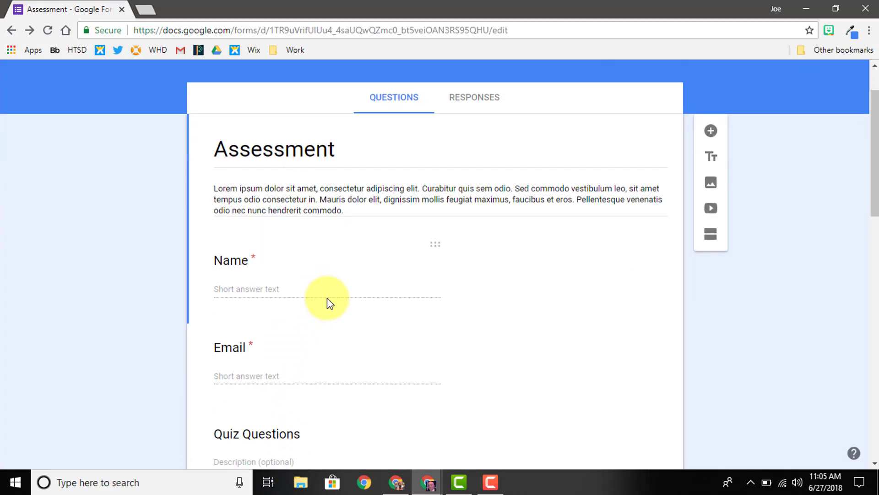
{"action": "scroll", "coordinate": [327, 297], "scroll_direction": "down", "scroll_amount": 1}
{"action": "scroll", "coordinate": [327, 298], "scroll_direction": "down", "scroll_amount": 3}
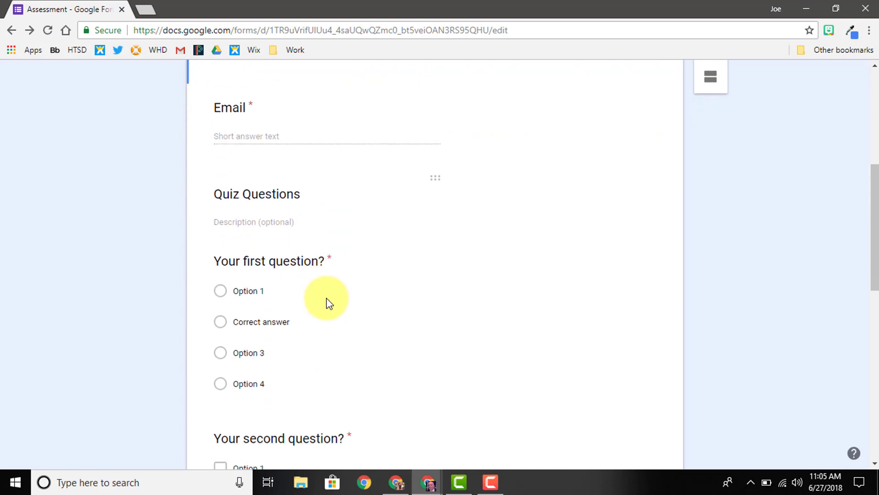
{"action": "scroll", "coordinate": [328, 298], "scroll_direction": "down", "scroll_amount": 3}
{"action": "scroll", "coordinate": [328, 302], "scroll_direction": "up", "scroll_amount": 10}
{"action": "scroll", "coordinate": [266, 352], "scroll_direction": "down", "scroll_amount": 1}
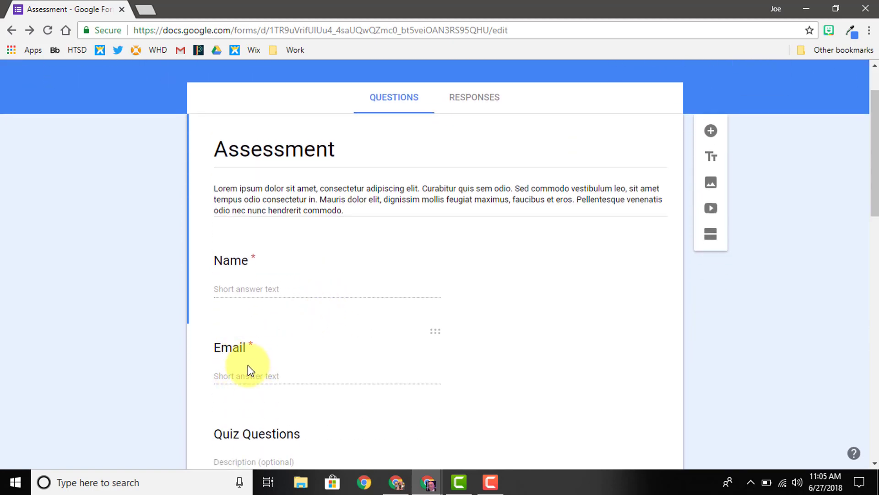
{"action": "left_click", "coordinate": [251, 364]}
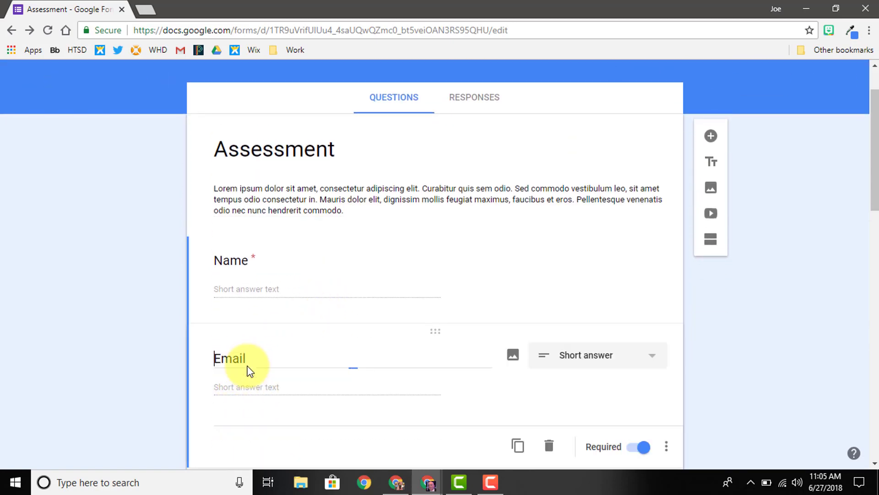
{"action": "left_click", "coordinate": [295, 298]}
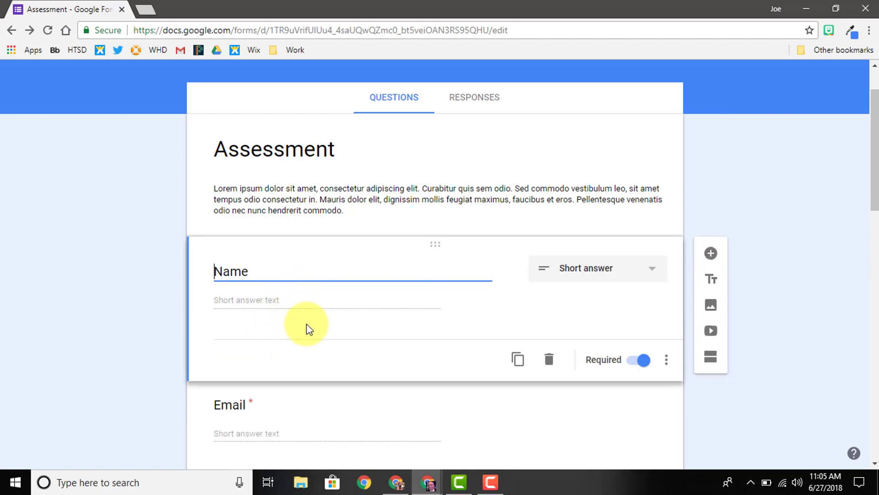
{"action": "scroll", "coordinate": [315, 368], "scroll_direction": "down", "scroll_amount": 2}
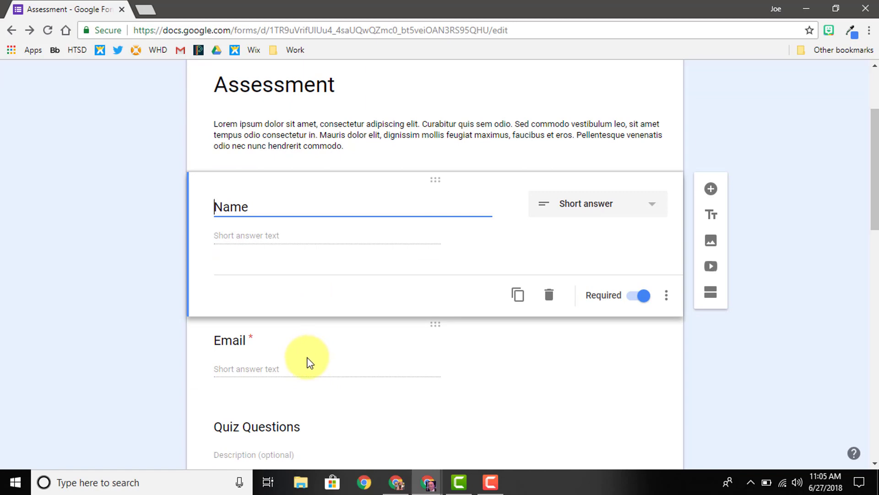
{"action": "left_click", "coordinate": [305, 363]}
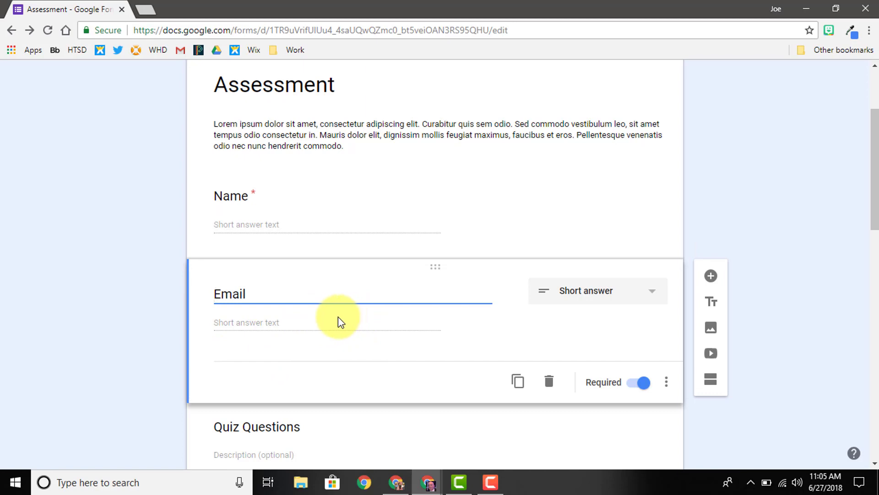
{"action": "left_click", "coordinate": [353, 224]}
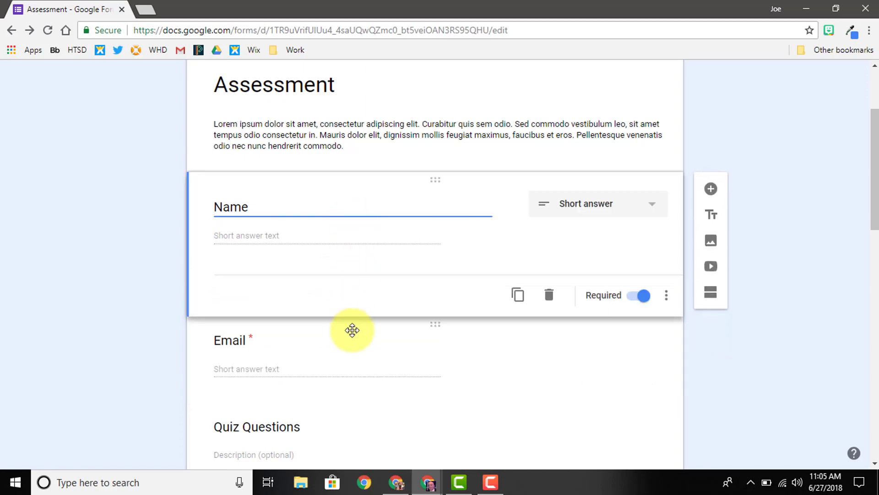
Delete the Email question from the form.
{"action": "left_click", "coordinate": [352, 330]}
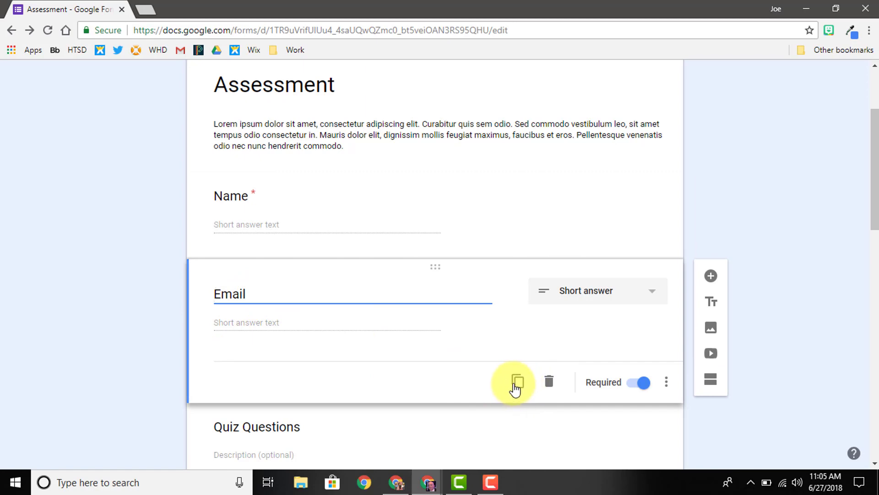
{"action": "left_click", "coordinate": [549, 381]}
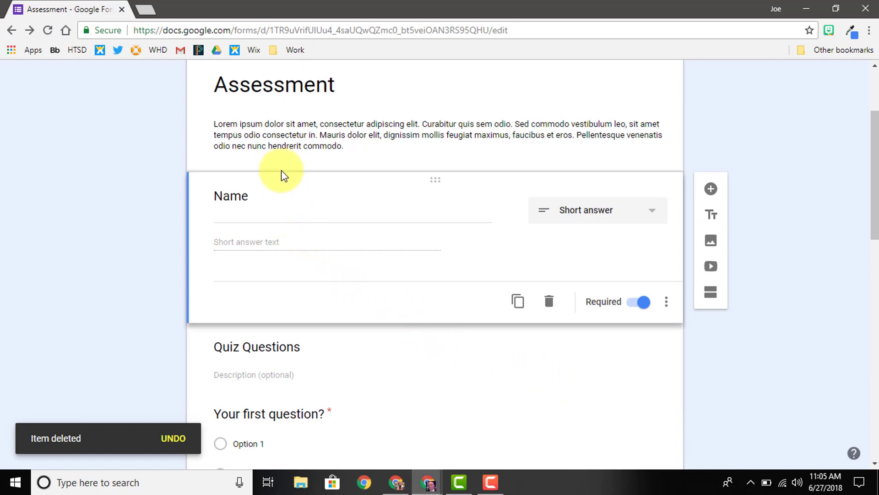
{"action": "scroll", "coordinate": [284, 173], "scroll_direction": "up", "scroll_amount": 2}
{"action": "scroll", "coordinate": [305, 148], "scroll_direction": "up", "scroll_amount": 2}
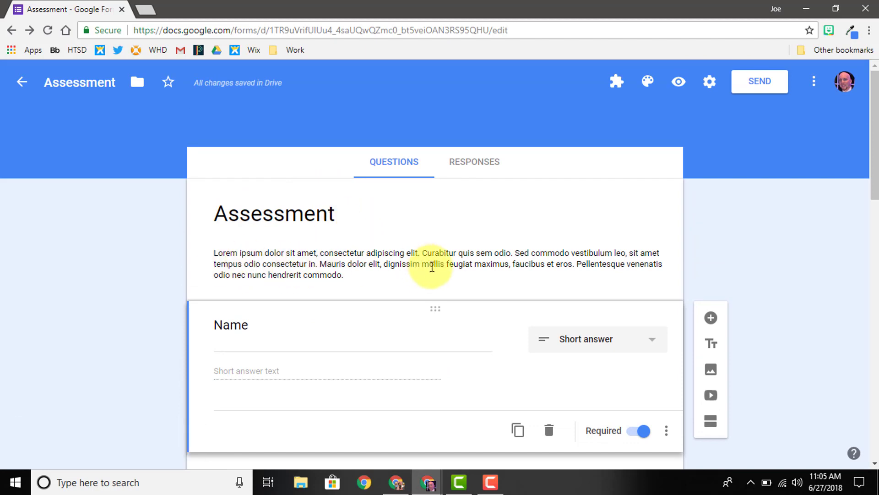
Review the available answer types for "Your first question?" and keep it as multiple choice.
{"action": "scroll", "coordinate": [307, 346], "scroll_direction": "down", "scroll_amount": 5}
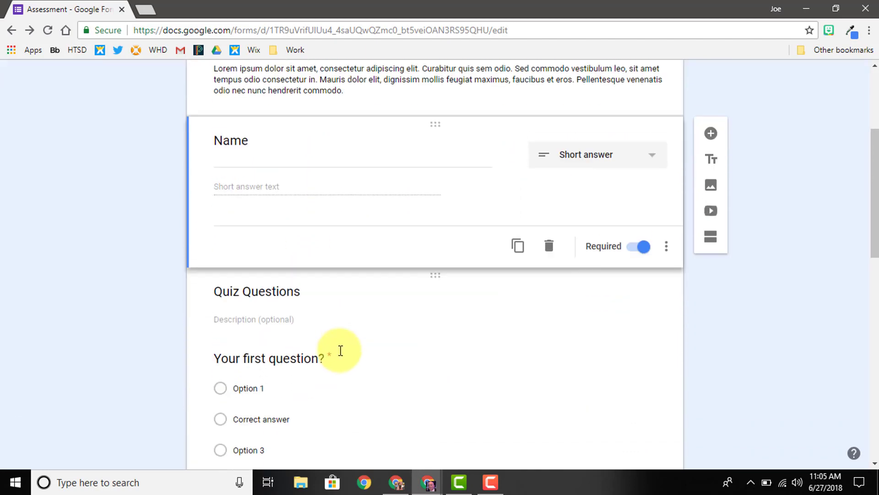
{"action": "scroll", "coordinate": [340, 359], "scroll_direction": "down", "scroll_amount": 2}
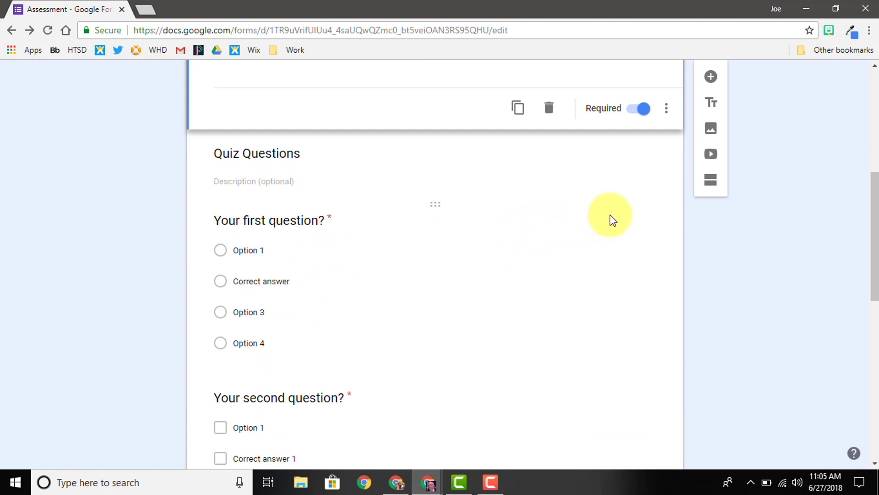
{"action": "left_click", "coordinate": [581, 231]}
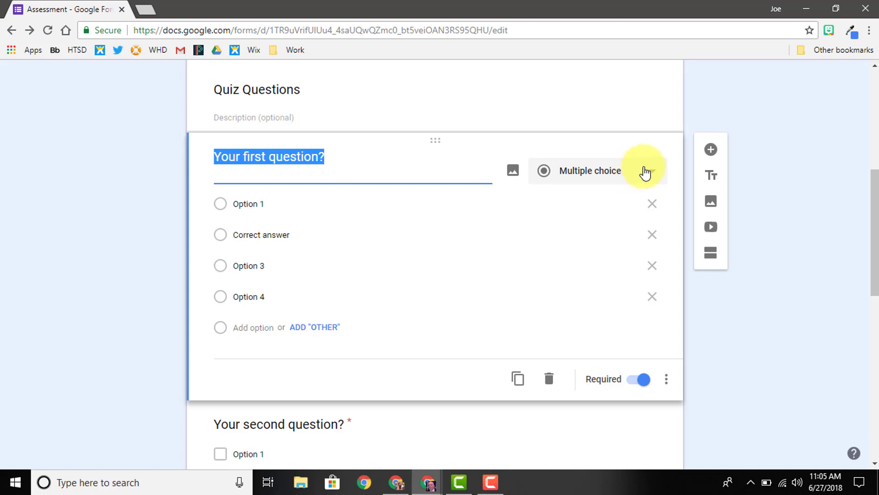
{"action": "left_click", "coordinate": [646, 173]}
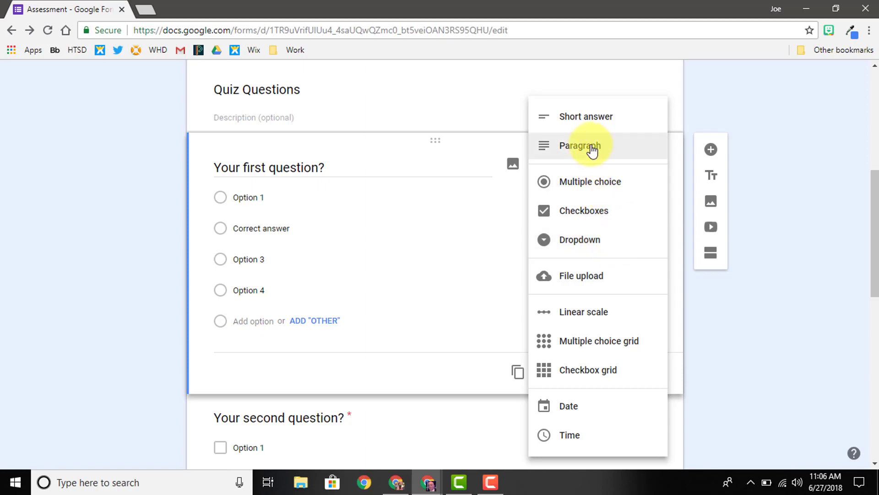
{"action": "left_click", "coordinate": [735, 295]}
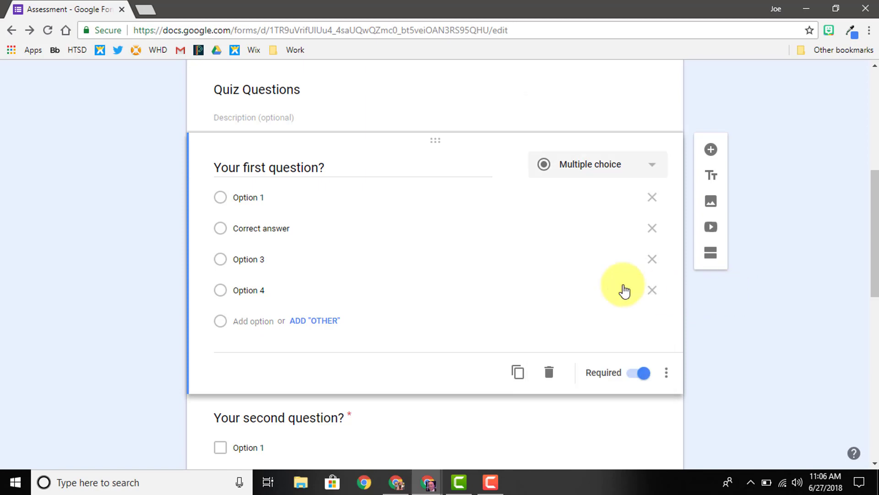
Check which answer types the Name question can be switched to.
{"action": "scroll", "coordinate": [435, 247], "scroll_direction": "up", "scroll_amount": 4}
{"action": "left_click", "coordinate": [429, 226]}
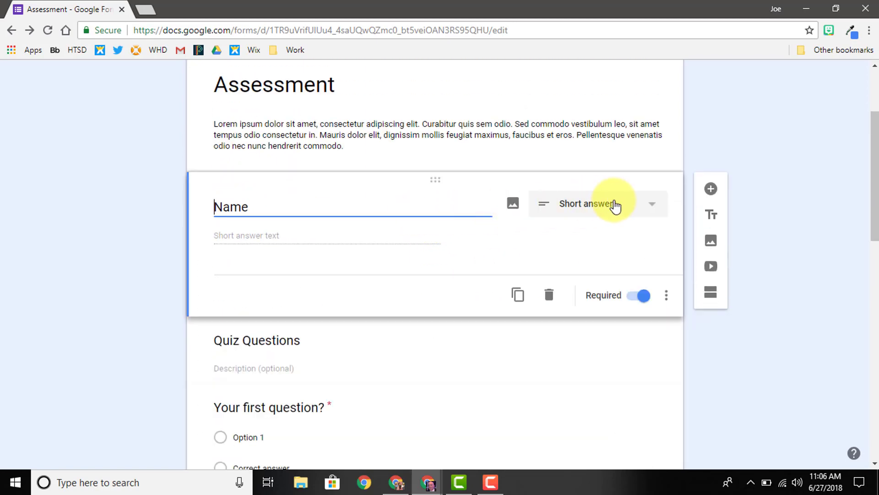
{"action": "left_click", "coordinate": [615, 207]}
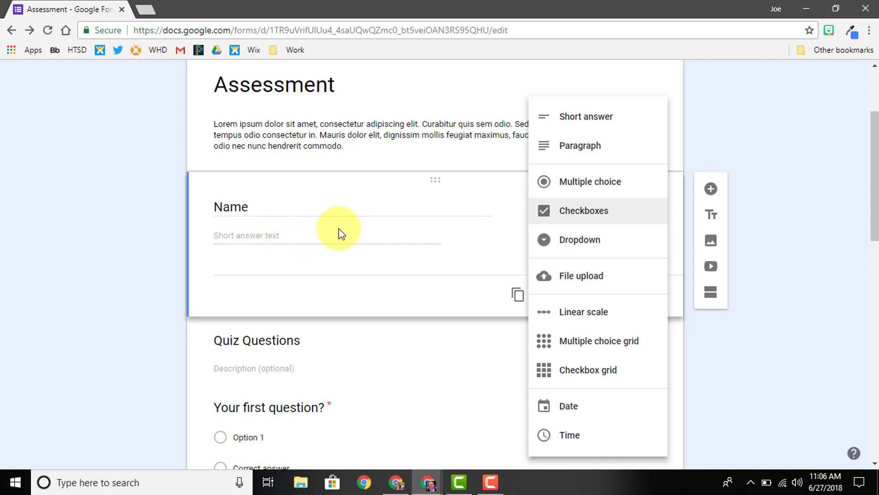
Add an "Option 5" choice and an "Other" choice to "Your first question?".
{"action": "scroll", "coordinate": [321, 248], "scroll_direction": "down", "scroll_amount": 3}
{"action": "left_click", "coordinate": [350, 319]}
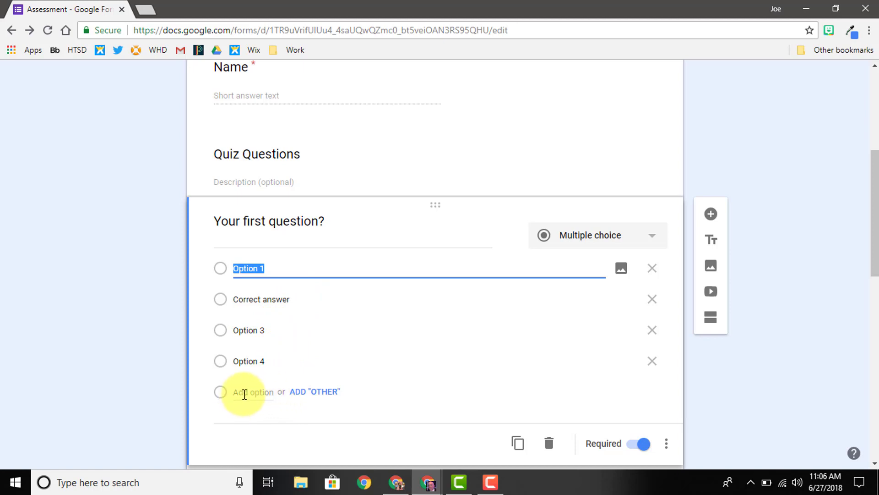
{"action": "left_click", "coordinate": [244, 394]}
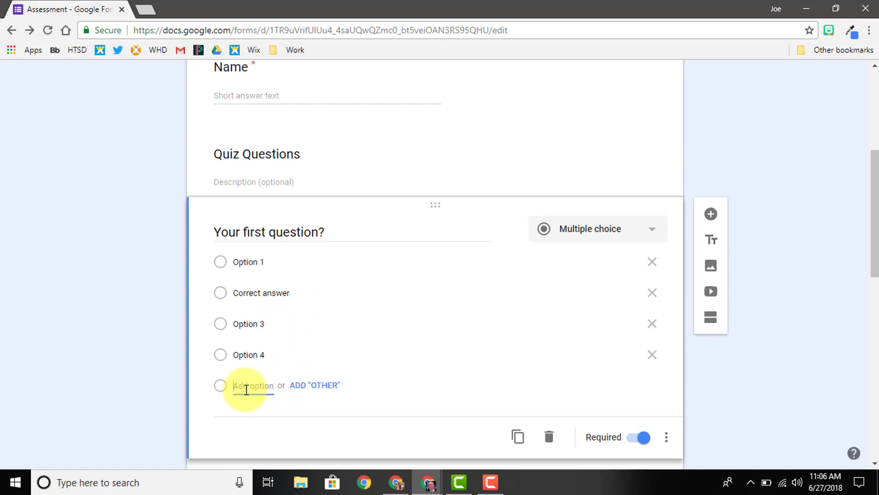
{"action": "type", "text": "Option 5"}
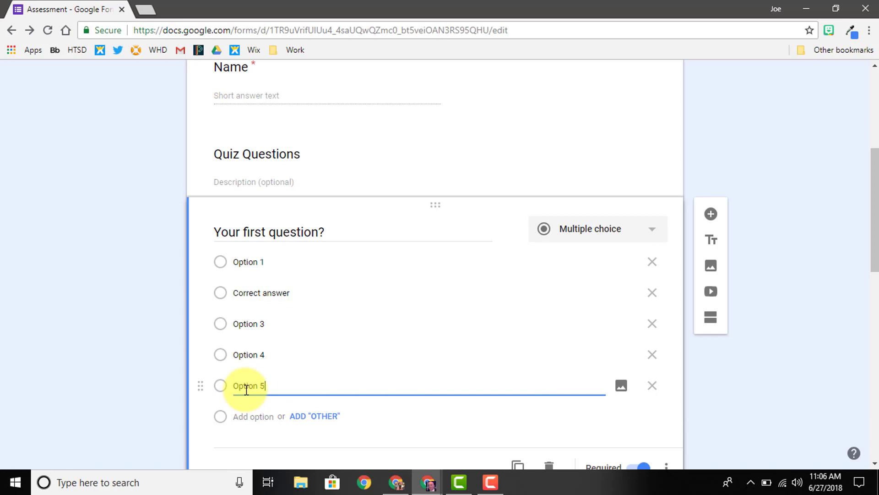
{"action": "left_click", "coordinate": [319, 422]}
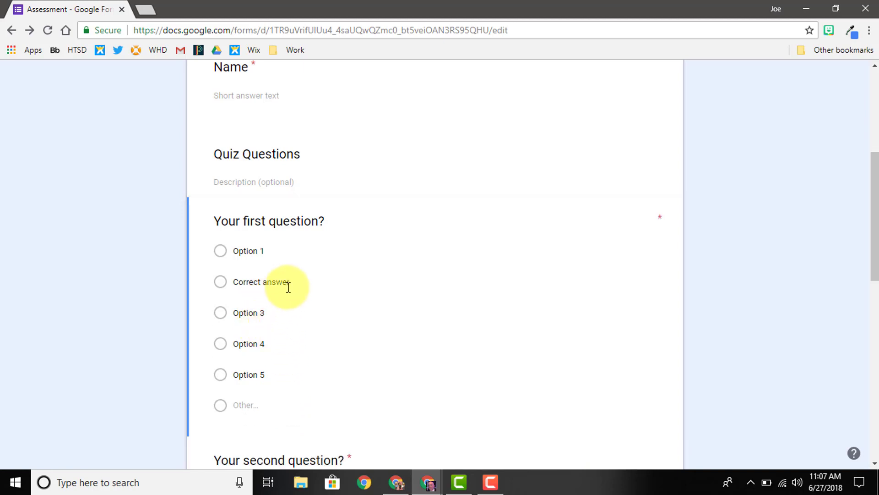
Try to open the second, third and first quiz questions for editing.
{"action": "scroll", "coordinate": [264, 284], "scroll_direction": "down", "scroll_amount": 5}
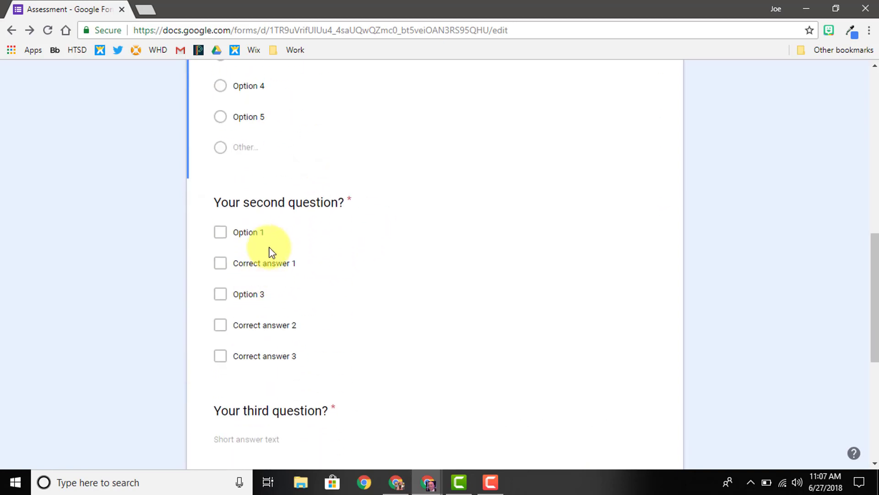
{"action": "scroll", "coordinate": [268, 298], "scroll_direction": "up", "scroll_amount": 3}
{"action": "left_click", "coordinate": [269, 377]}
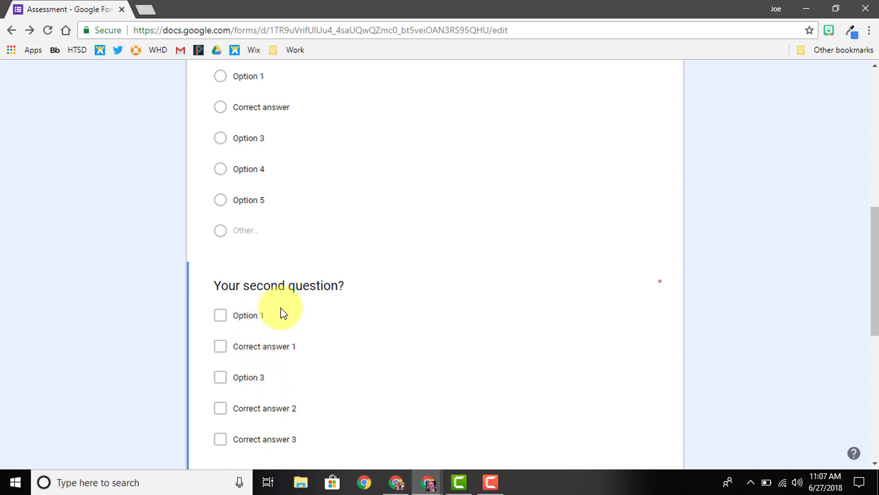
{"action": "scroll", "coordinate": [424, 334], "scroll_direction": "down", "scroll_amount": 4}
{"action": "left_click", "coordinate": [293, 296]}
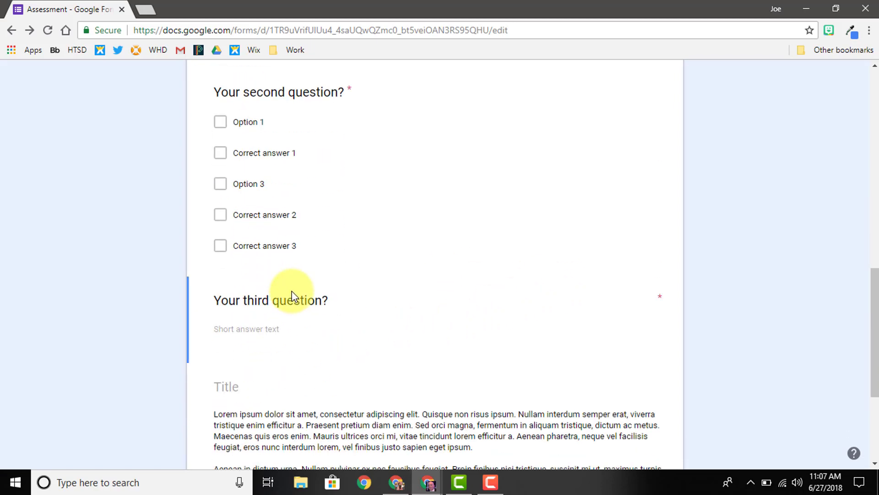
{"action": "scroll", "coordinate": [288, 274], "scroll_direction": "up", "scroll_amount": 7}
{"action": "left_click", "coordinate": [259, 238]}
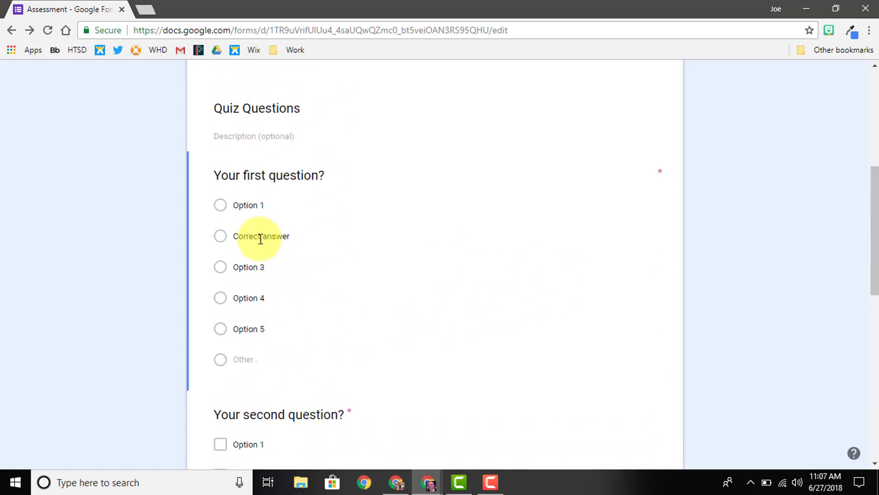
Revert the form to an earlier revision.
{"action": "scroll", "coordinate": [266, 239], "scroll_direction": "up", "scroll_amount": 7}
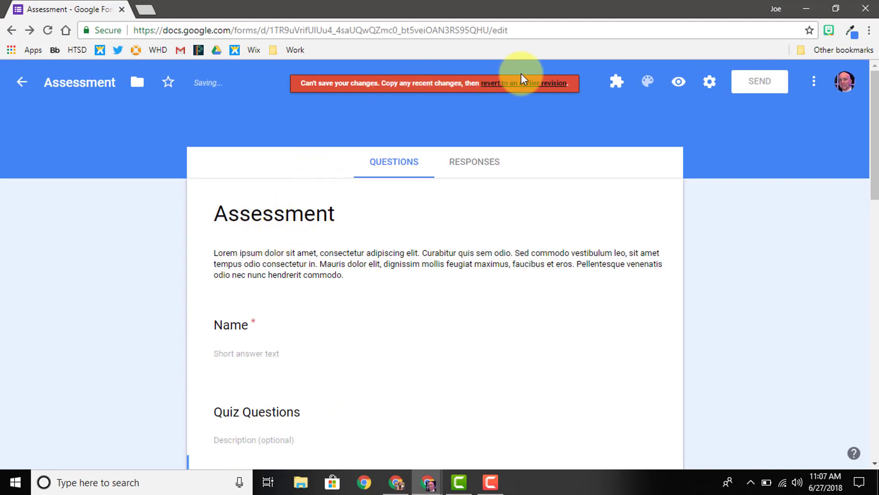
{"action": "left_click", "coordinate": [525, 87]}
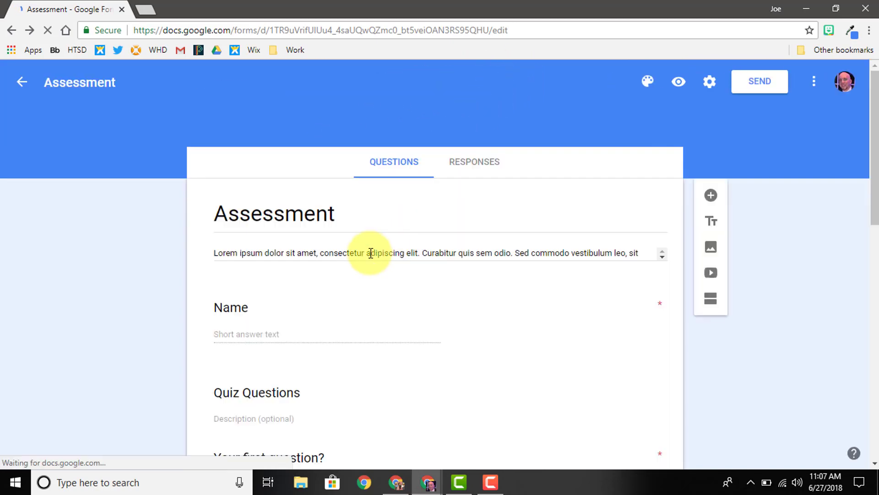
Search Google images for "summer" and attach the tropical beach picture to Option 1 of "Your second question?".
{"action": "scroll", "coordinate": [316, 290], "scroll_direction": "down", "scroll_amount": 13}
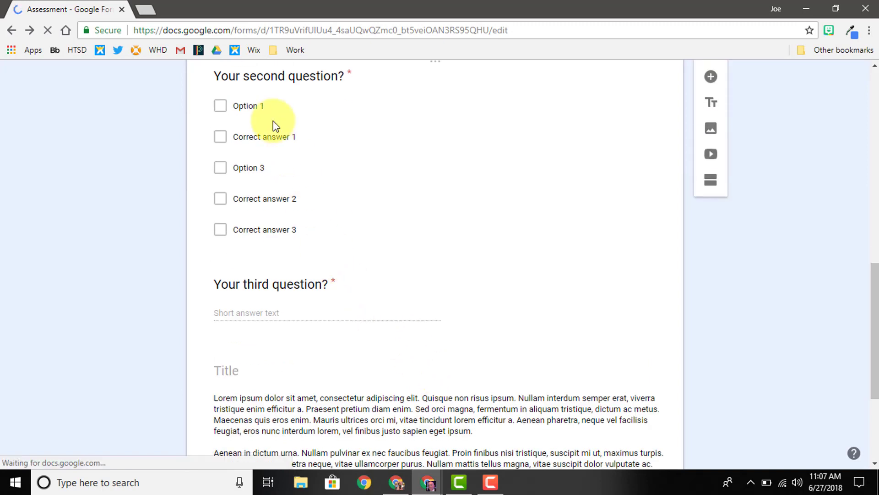
{"action": "left_click", "coordinate": [271, 120]}
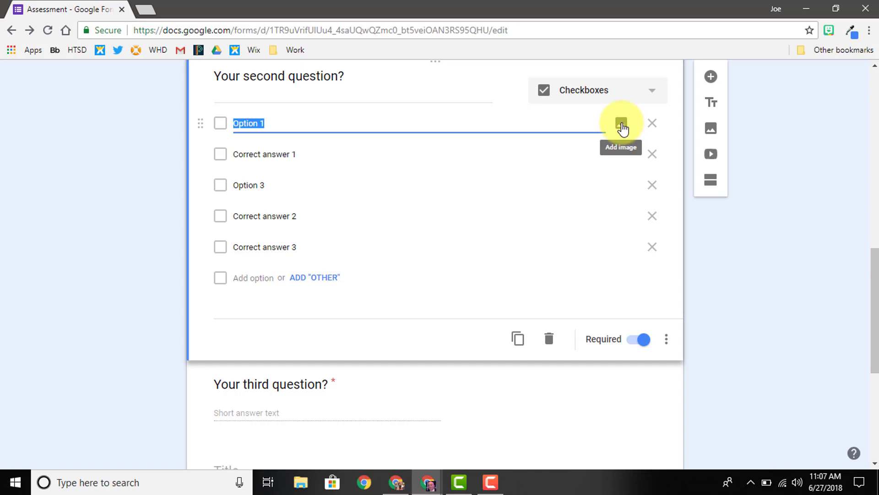
{"action": "left_click", "coordinate": [622, 126]}
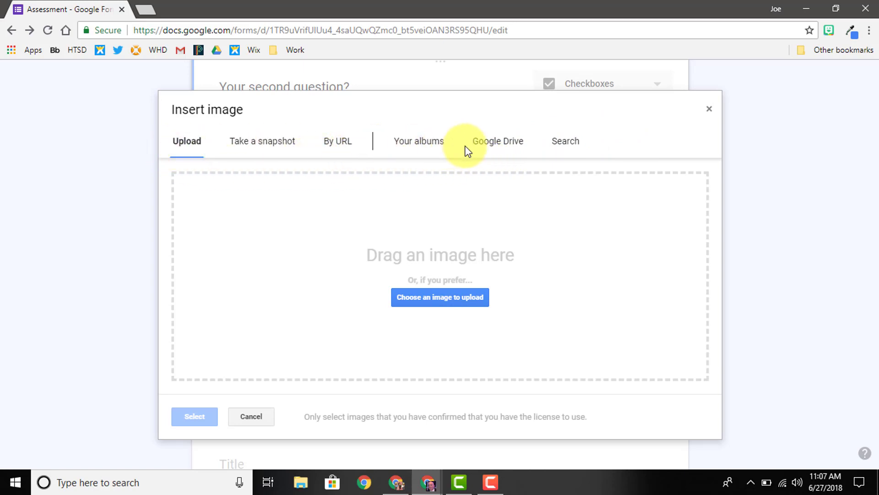
{"action": "left_click", "coordinate": [560, 142]}
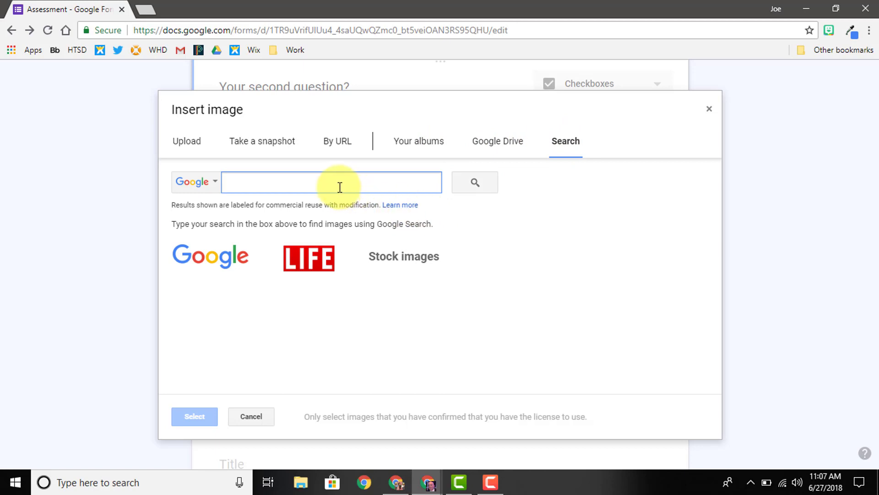
{"action": "type", "text": "summer"}
{"action": "key", "text": "Return"}
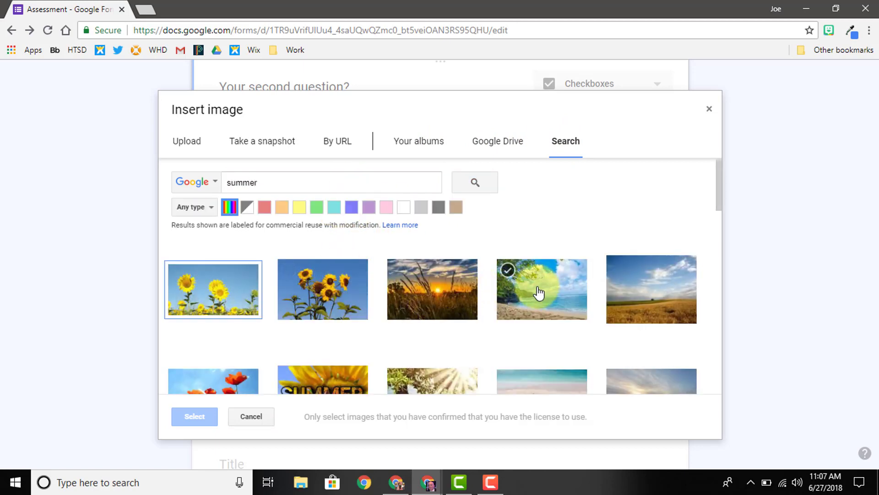
{"action": "left_click", "coordinate": [535, 294]}
{"action": "left_click", "coordinate": [194, 417]}
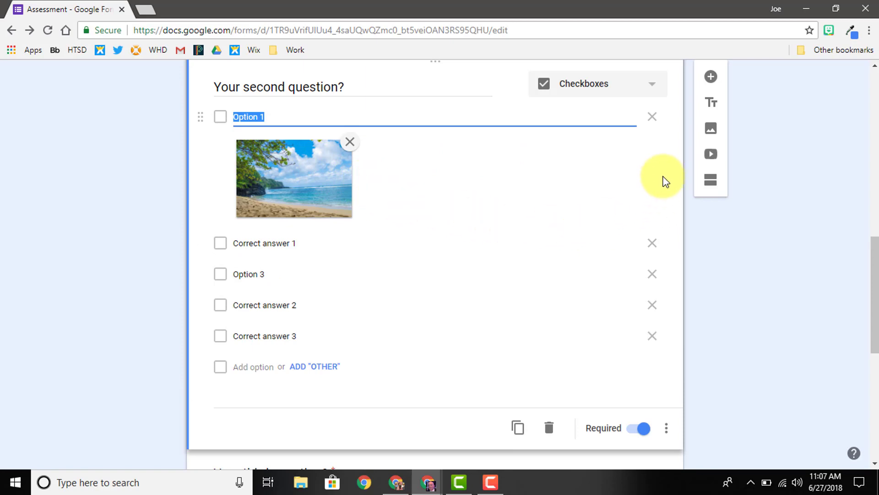
Insert a standalone image block below the second question, using the peach roses picture from a "flowers" image search.
{"action": "scroll", "coordinate": [655, 192], "scroll_direction": "down", "scroll_amount": 7}
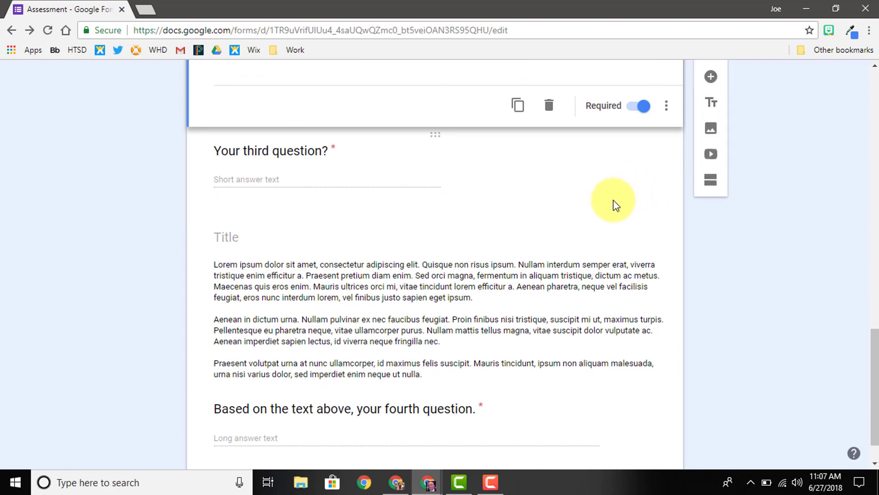
{"action": "scroll", "coordinate": [567, 219], "scroll_direction": "down", "scroll_amount": 1}
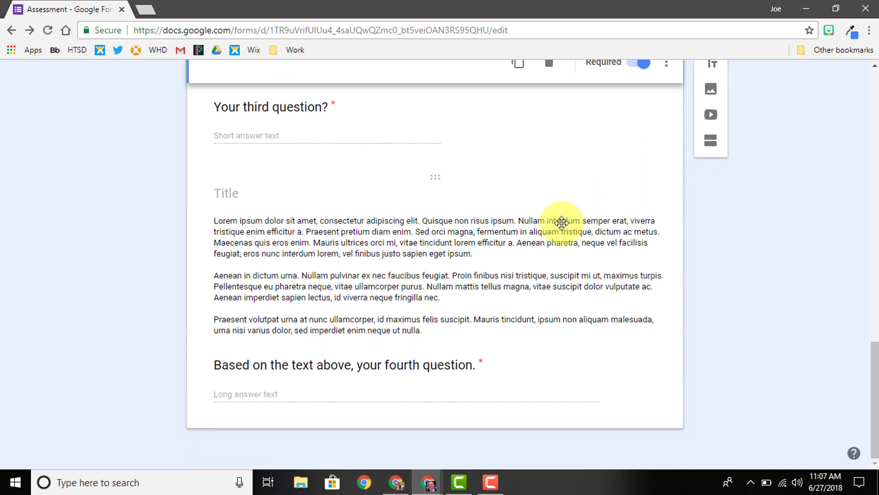
{"action": "scroll", "coordinate": [706, 99], "scroll_direction": "up", "scroll_amount": 7}
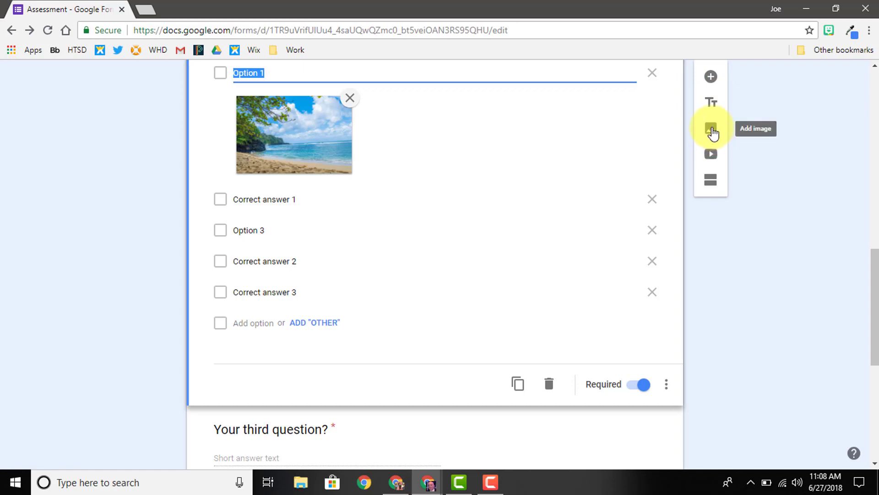
{"action": "left_click", "coordinate": [711, 132]}
{"action": "left_click", "coordinate": [583, 142]}
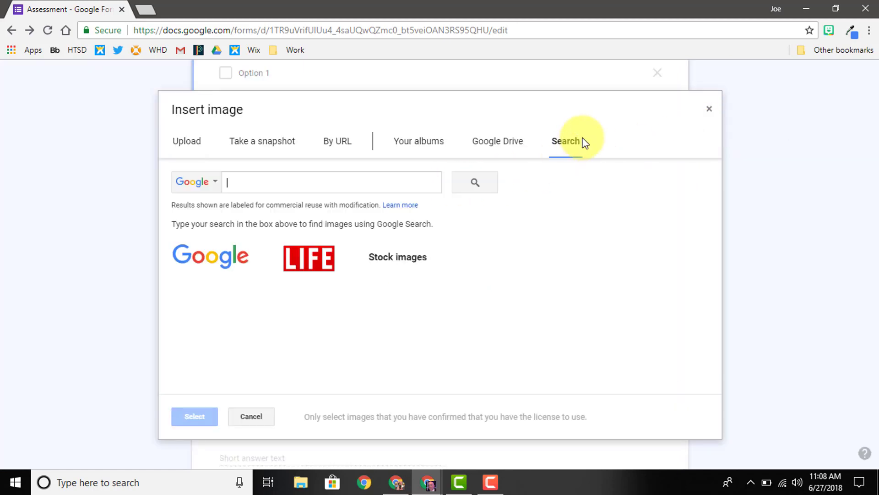
{"action": "left_click", "coordinate": [338, 184]}
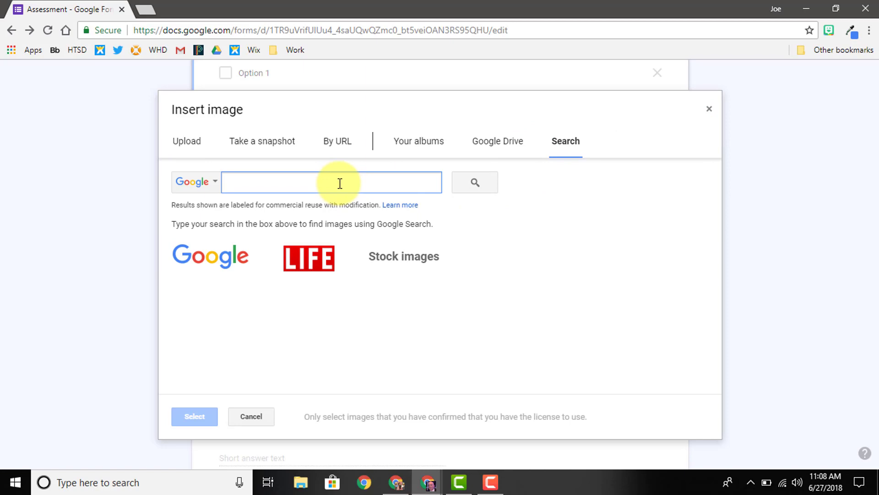
{"action": "type", "text": "flowers"}
{"action": "key", "text": "Return"}
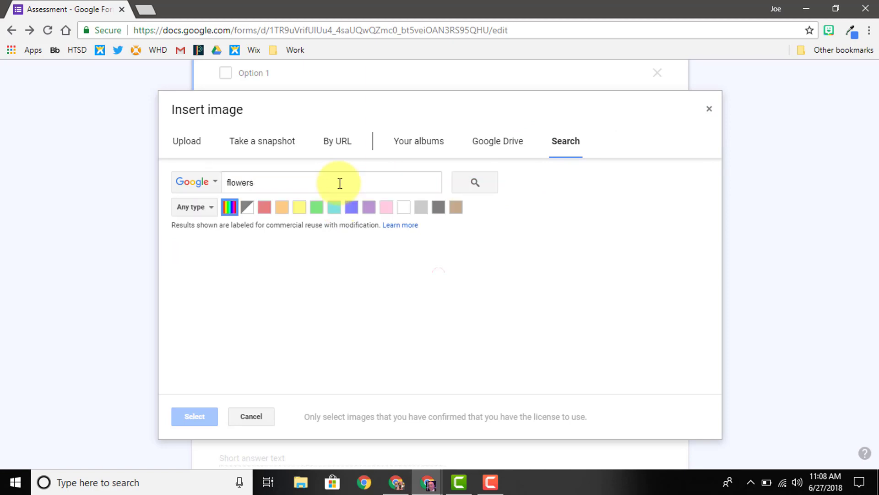
{"action": "left_click", "coordinate": [243, 274]}
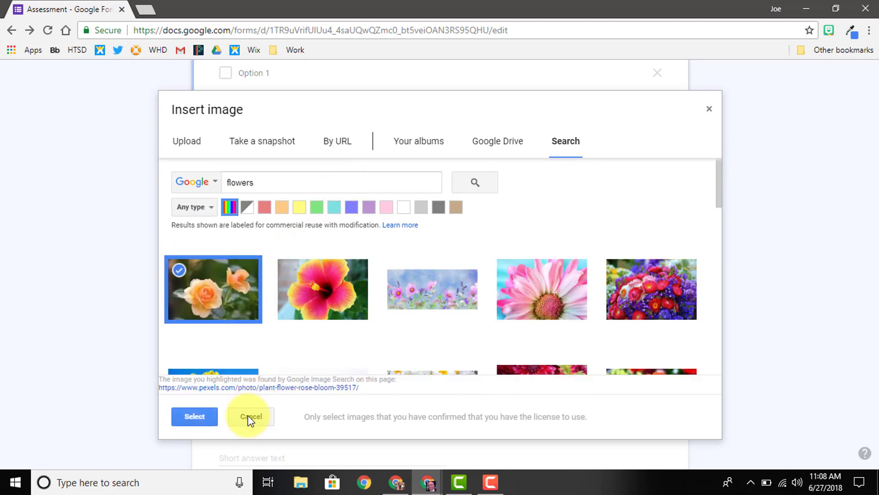
{"action": "left_click", "coordinate": [195, 416]}
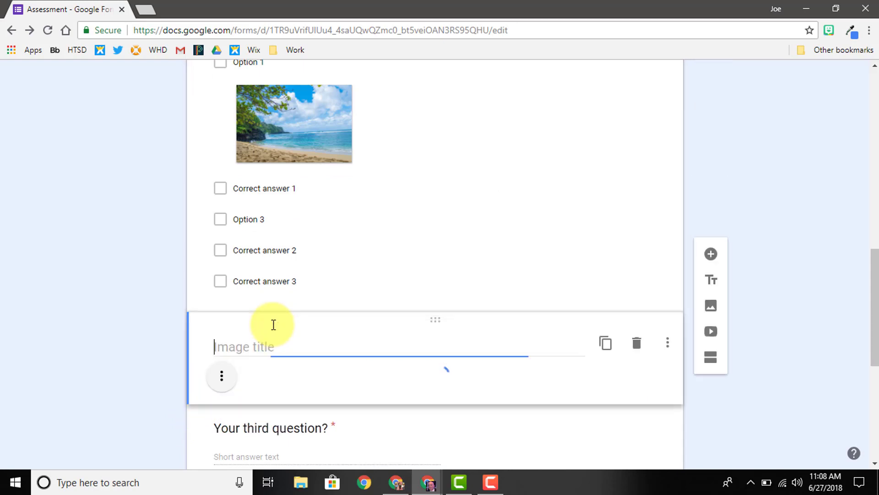
{"action": "scroll", "coordinate": [326, 341], "scroll_direction": "down", "scroll_amount": 3}
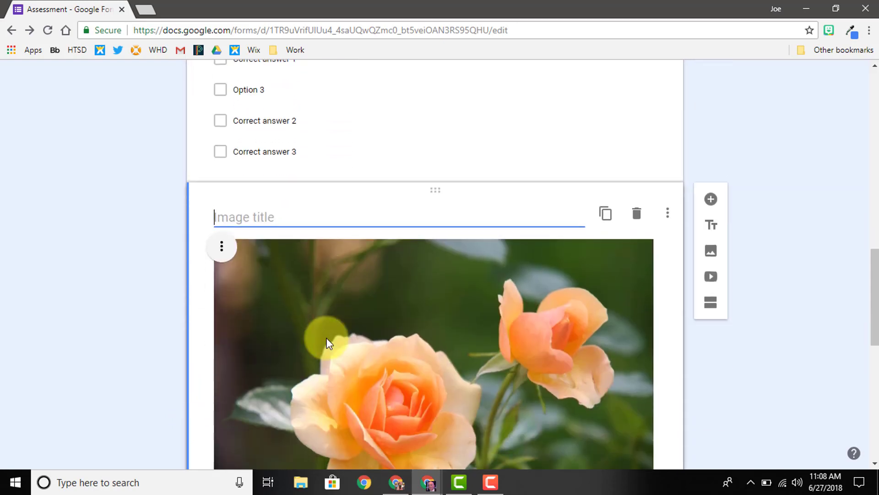
Add a new section directly after "Your second question?" so the image block and remaining questions fall into it.
{"action": "scroll", "coordinate": [325, 341], "scroll_direction": "down", "scroll_amount": 3}
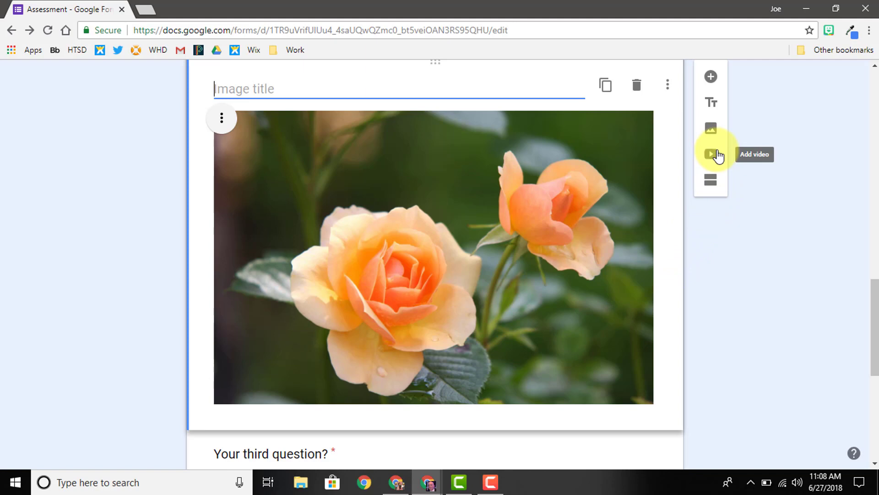
{"action": "scroll", "coordinate": [719, 160], "scroll_direction": "down", "scroll_amount": 2}
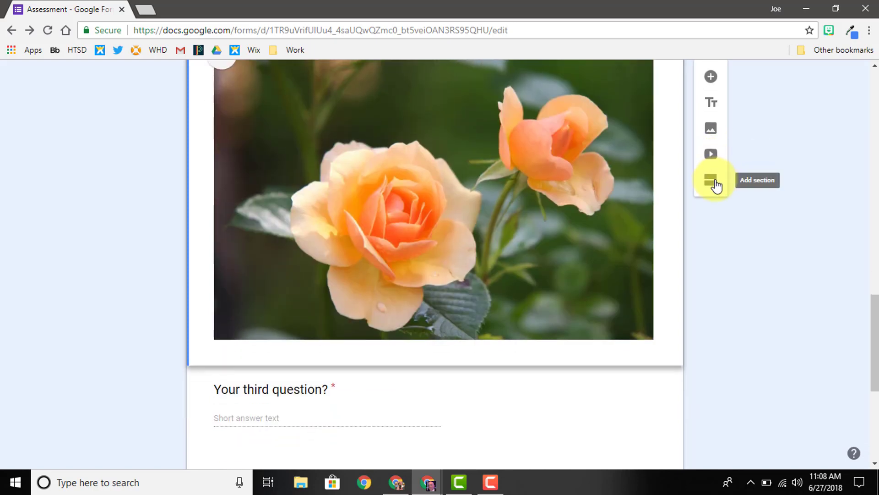
{"action": "scroll", "coordinate": [377, 276], "scroll_direction": "down", "scroll_amount": 6}
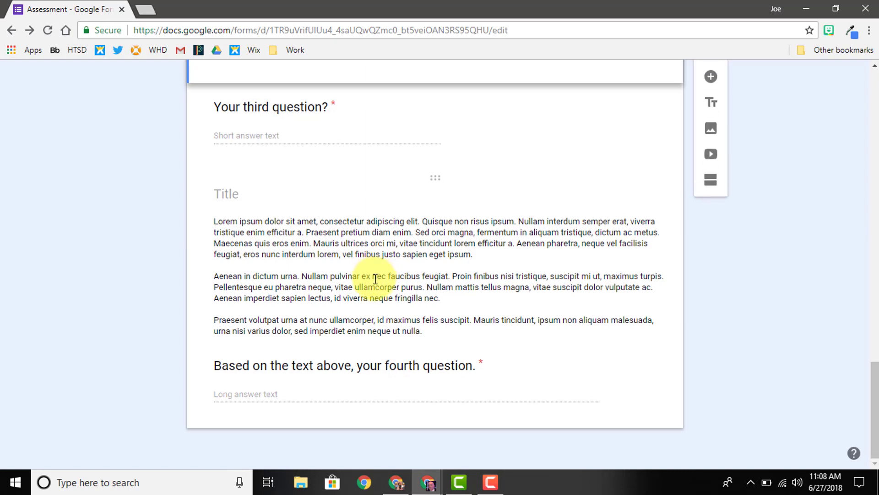
{"action": "scroll", "coordinate": [375, 278], "scroll_direction": "up", "scroll_amount": 14}
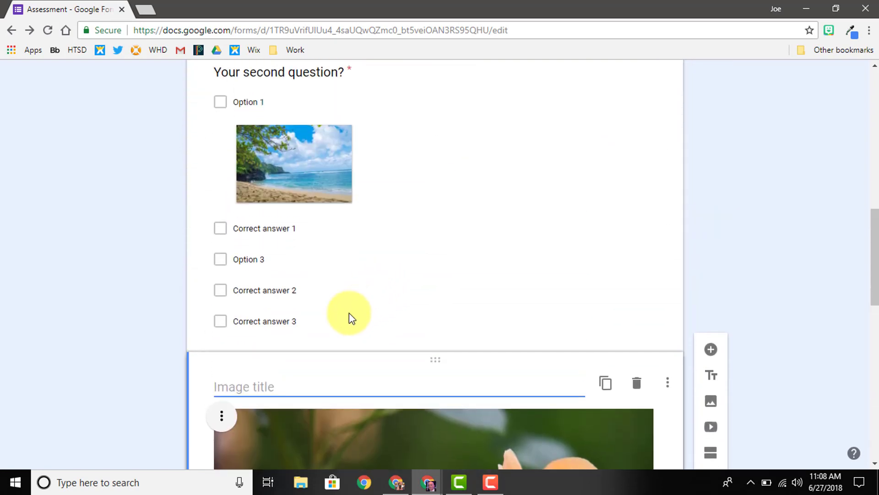
{"action": "scroll", "coordinate": [361, 312], "scroll_direction": "up", "scroll_amount": 3}
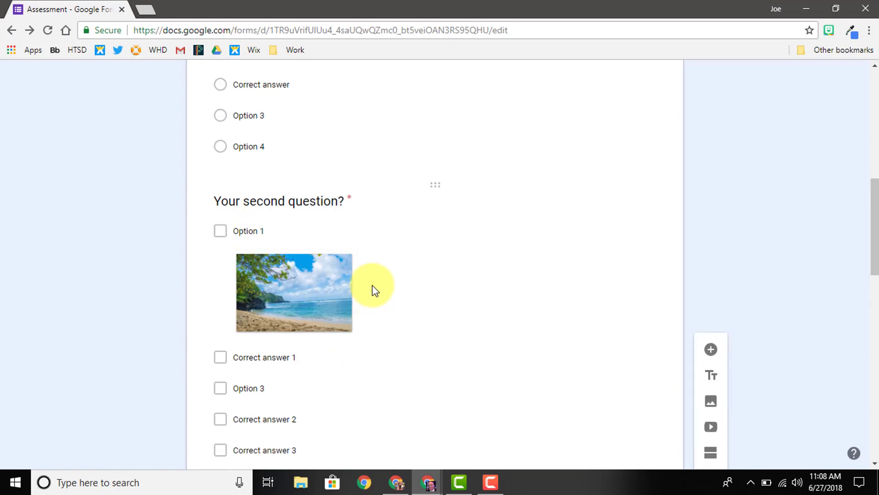
{"action": "left_click", "coordinate": [376, 201]}
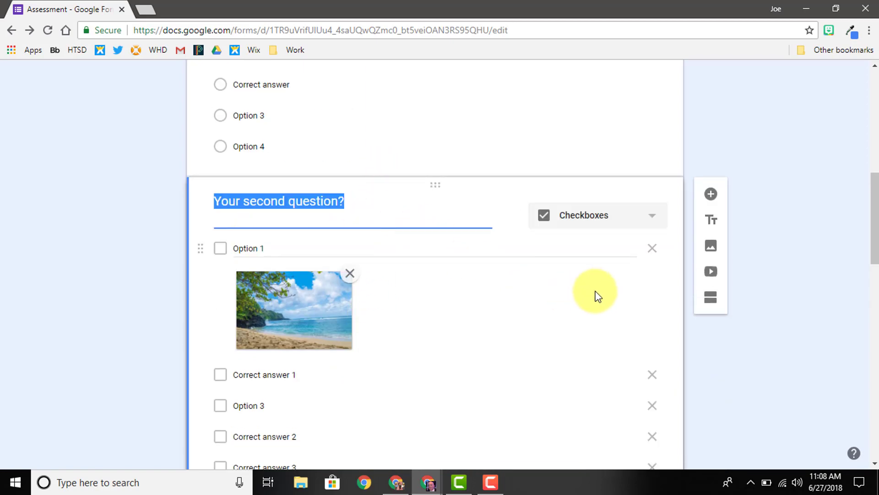
{"action": "left_click", "coordinate": [712, 297]}
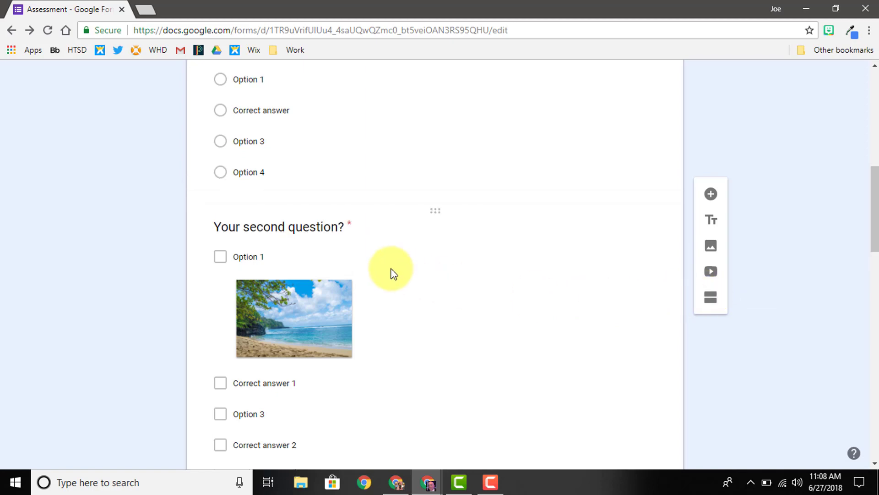
Examine how the form is split into two sections, from the first questions through the section break to the fourth question.
{"action": "scroll", "coordinate": [391, 269], "scroll_direction": "down", "scroll_amount": 14}
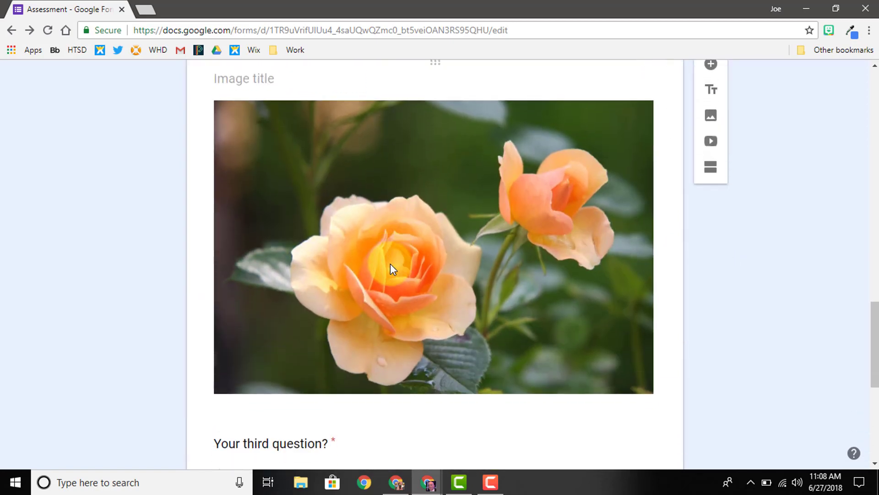
{"action": "scroll", "coordinate": [390, 265], "scroll_direction": "up", "scroll_amount": 5}
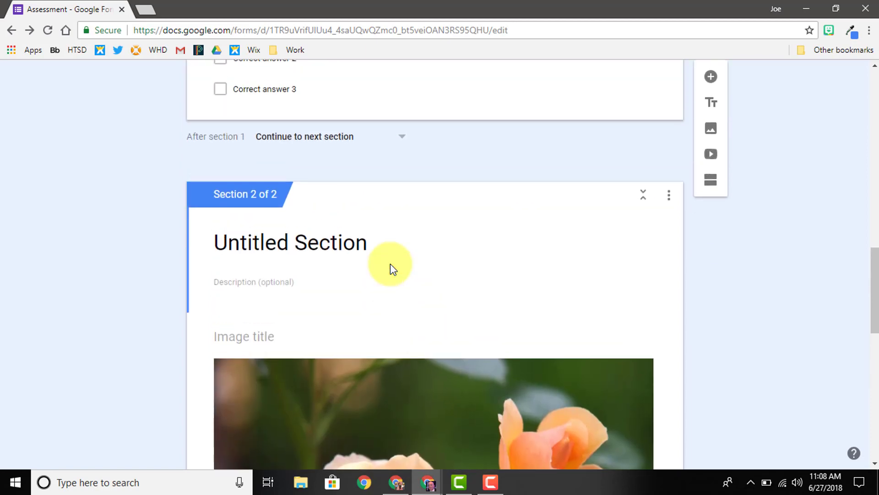
{"action": "scroll", "coordinate": [390, 264], "scroll_direction": "down", "scroll_amount": 12}
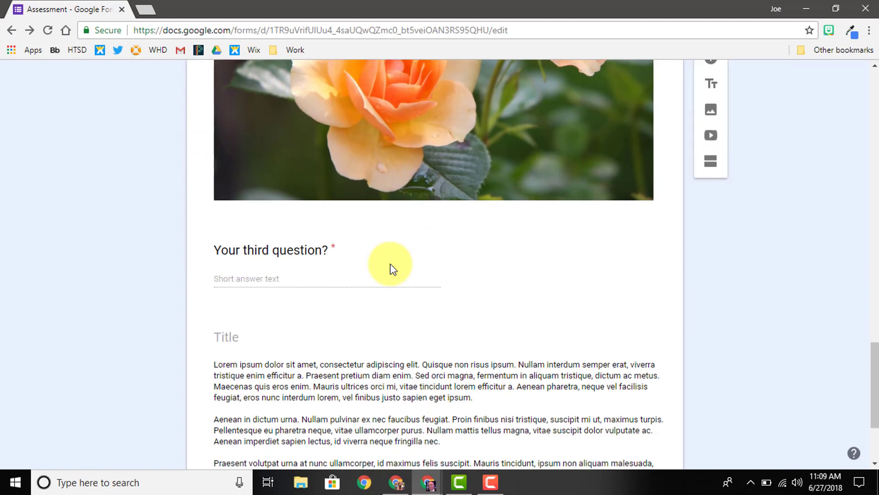
{"action": "scroll", "coordinate": [391, 263], "scroll_direction": "down", "scroll_amount": 1}
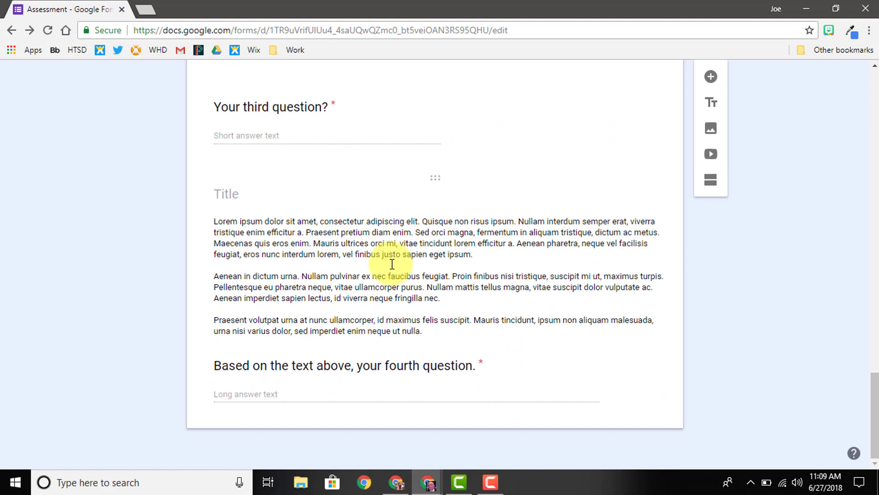
{"action": "scroll", "coordinate": [392, 265], "scroll_direction": "up", "scroll_amount": 12}
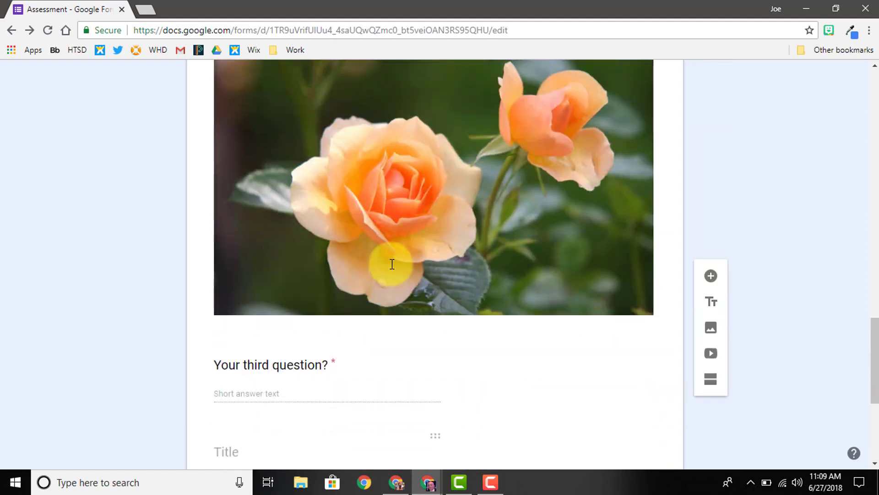
{"action": "scroll", "coordinate": [391, 265], "scroll_direction": "up", "scroll_amount": 3}
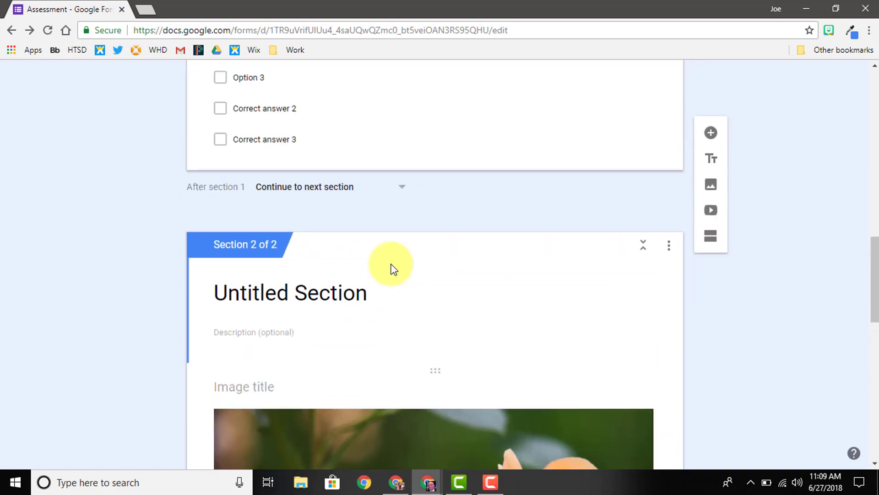
{"action": "scroll", "coordinate": [392, 269], "scroll_direction": "up", "scroll_amount": 4}
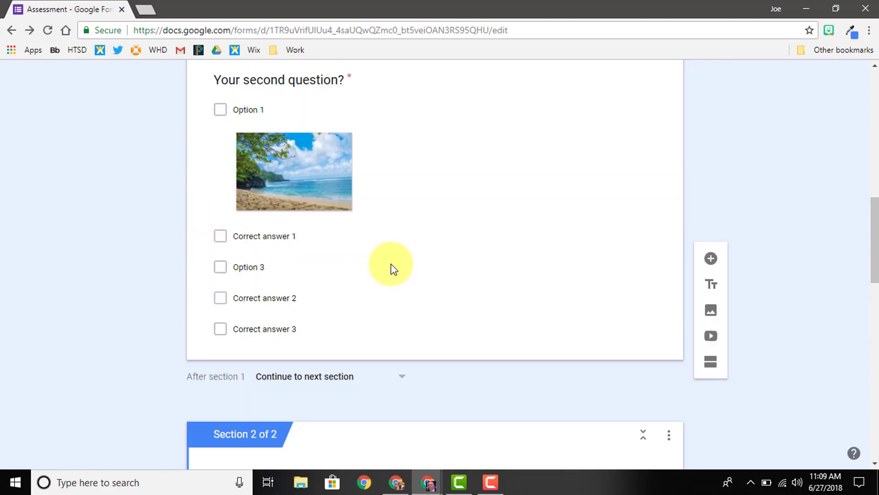
{"action": "scroll", "coordinate": [393, 271], "scroll_direction": "down", "scroll_amount": 7}
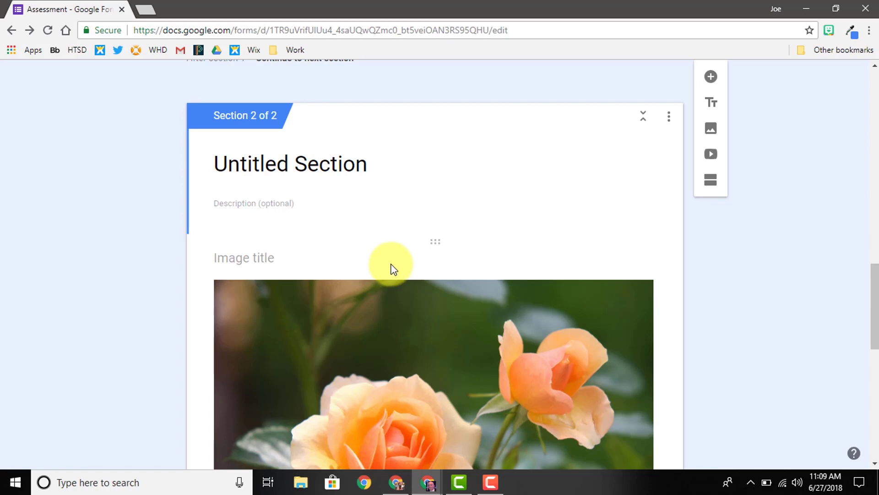
{"action": "scroll", "coordinate": [393, 271], "scroll_direction": "up", "scroll_amount": 7}
{"action": "scroll", "coordinate": [393, 271], "scroll_direction": "down", "scroll_amount": 1}
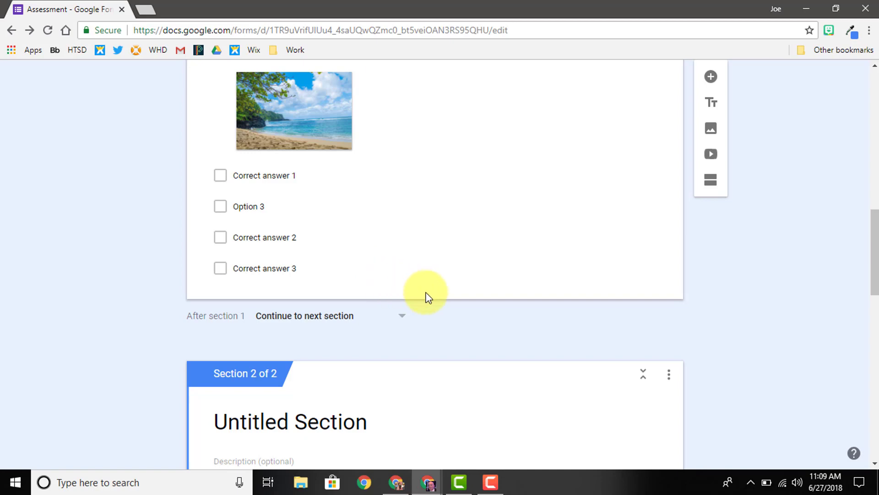
{"action": "scroll", "coordinate": [546, 328], "scroll_direction": "up", "scroll_amount": 15}
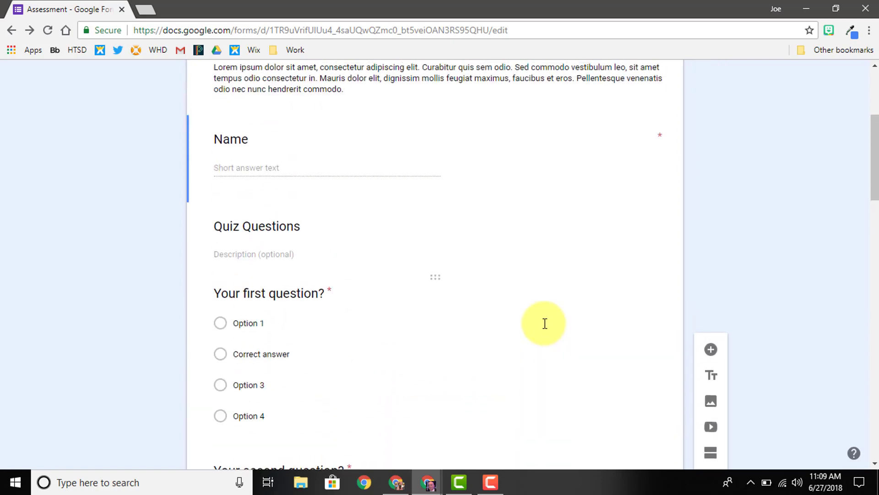